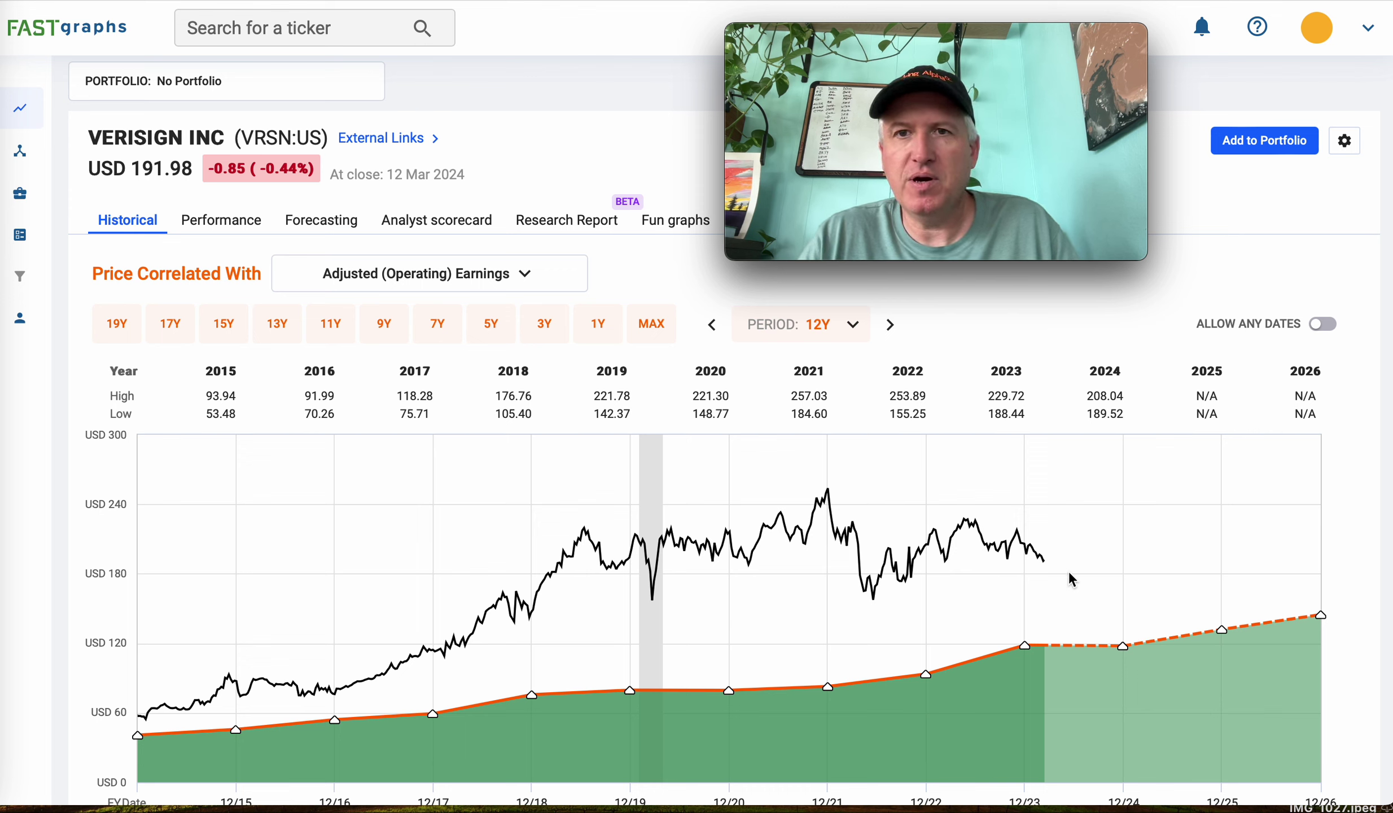
# - Show VeriSign's full available price history with the MAX range
pyautogui.scroll(-1, 1068, 570)
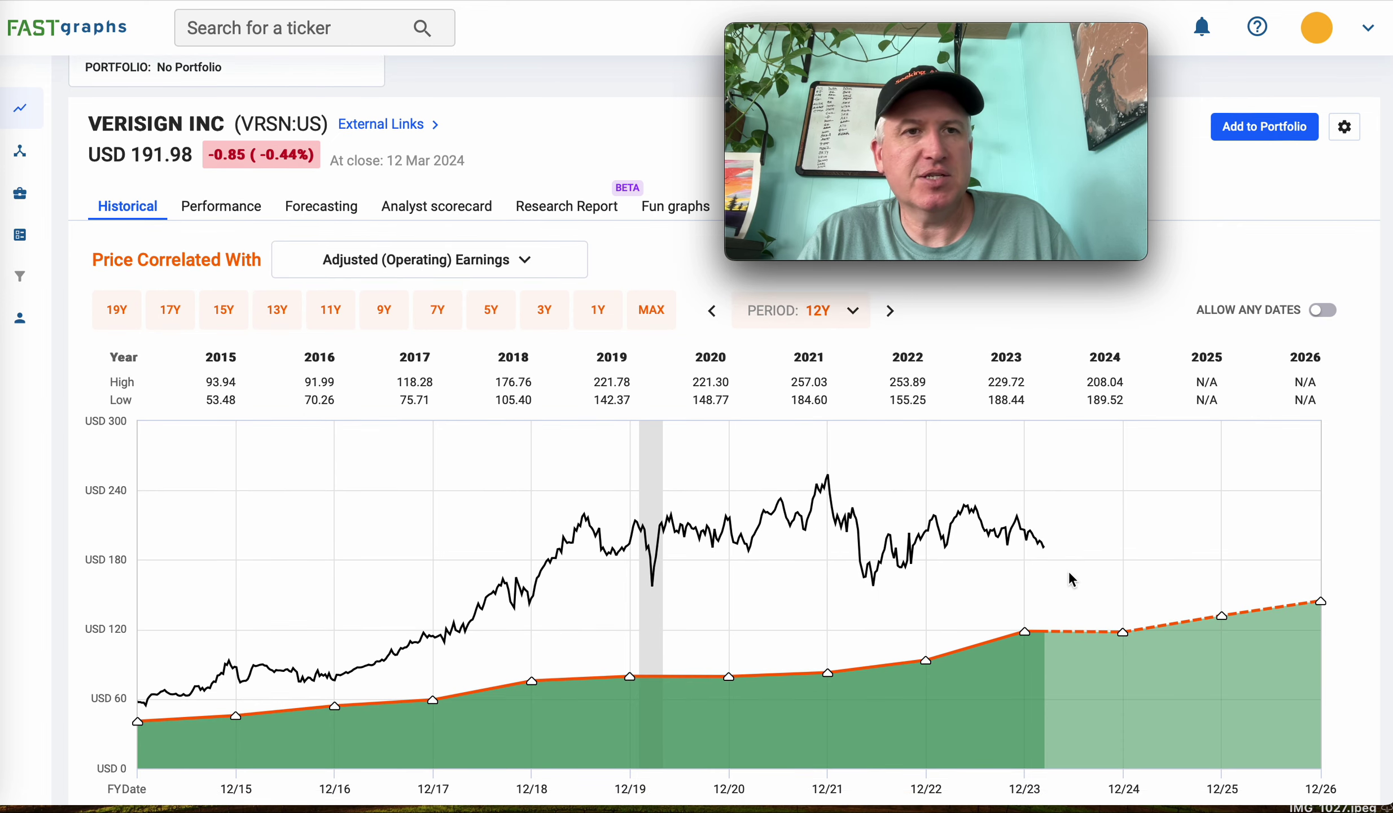
pyautogui.scroll(1, 1069, 578)
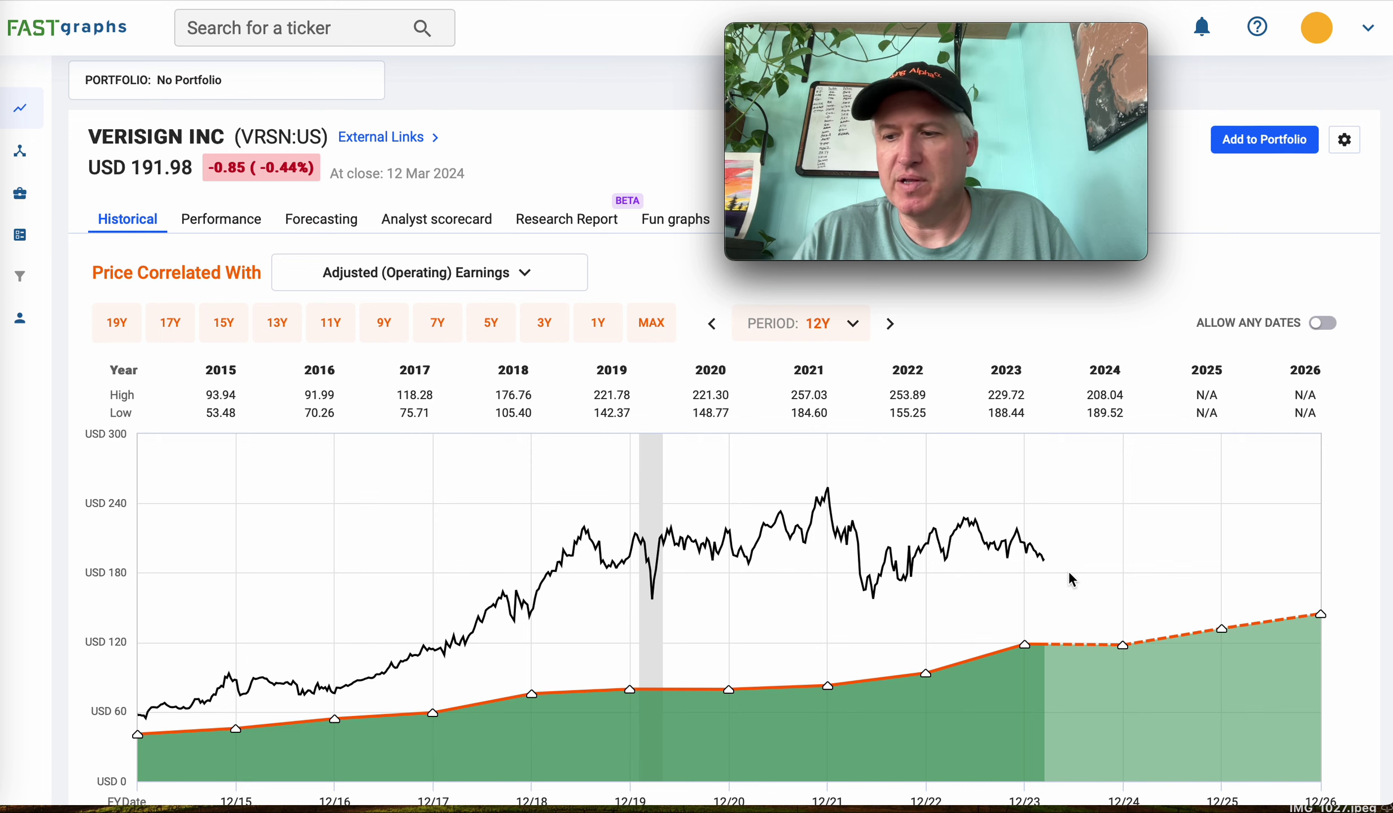
pyautogui.scroll(-1, 1069, 574)
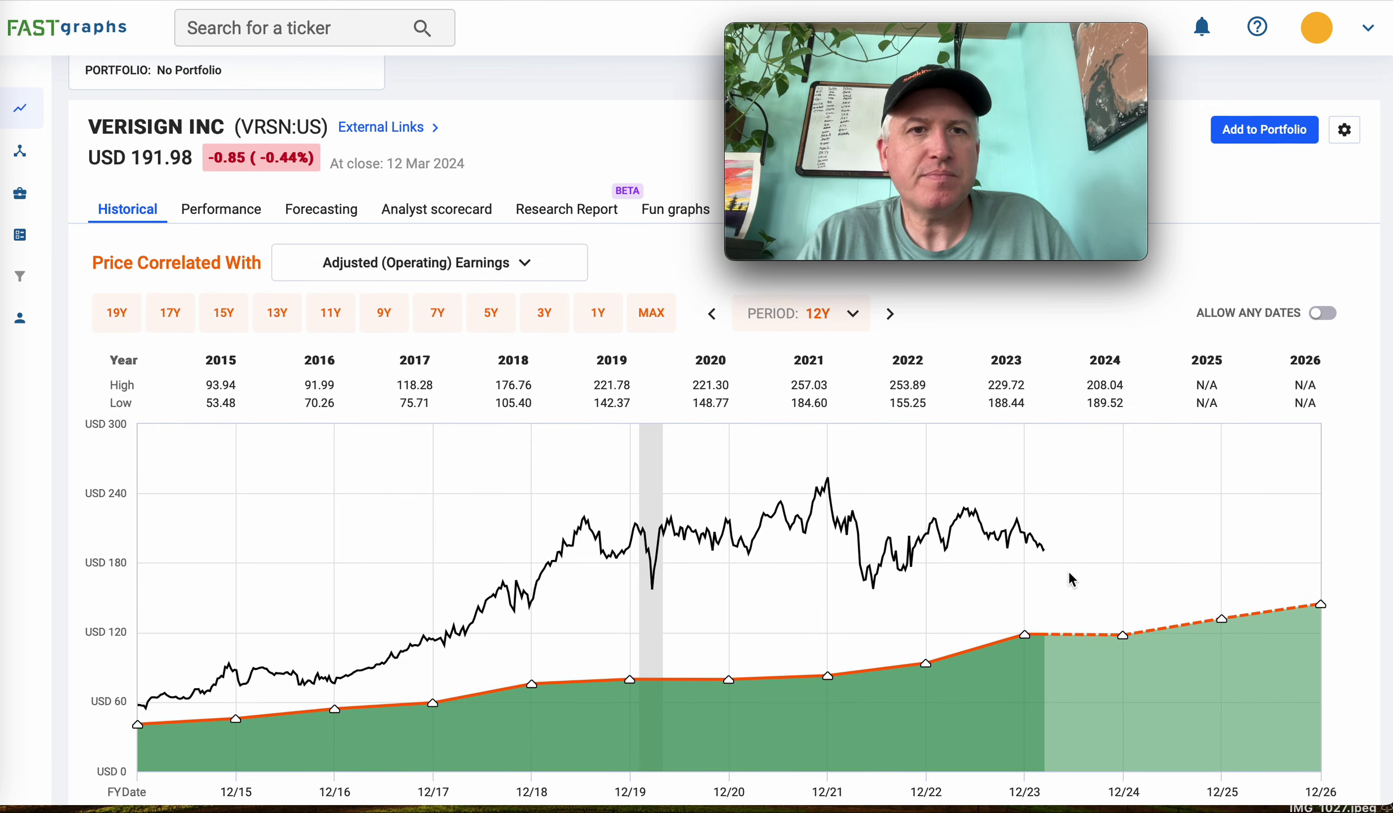
pyautogui.scroll(-2, 1069, 573)
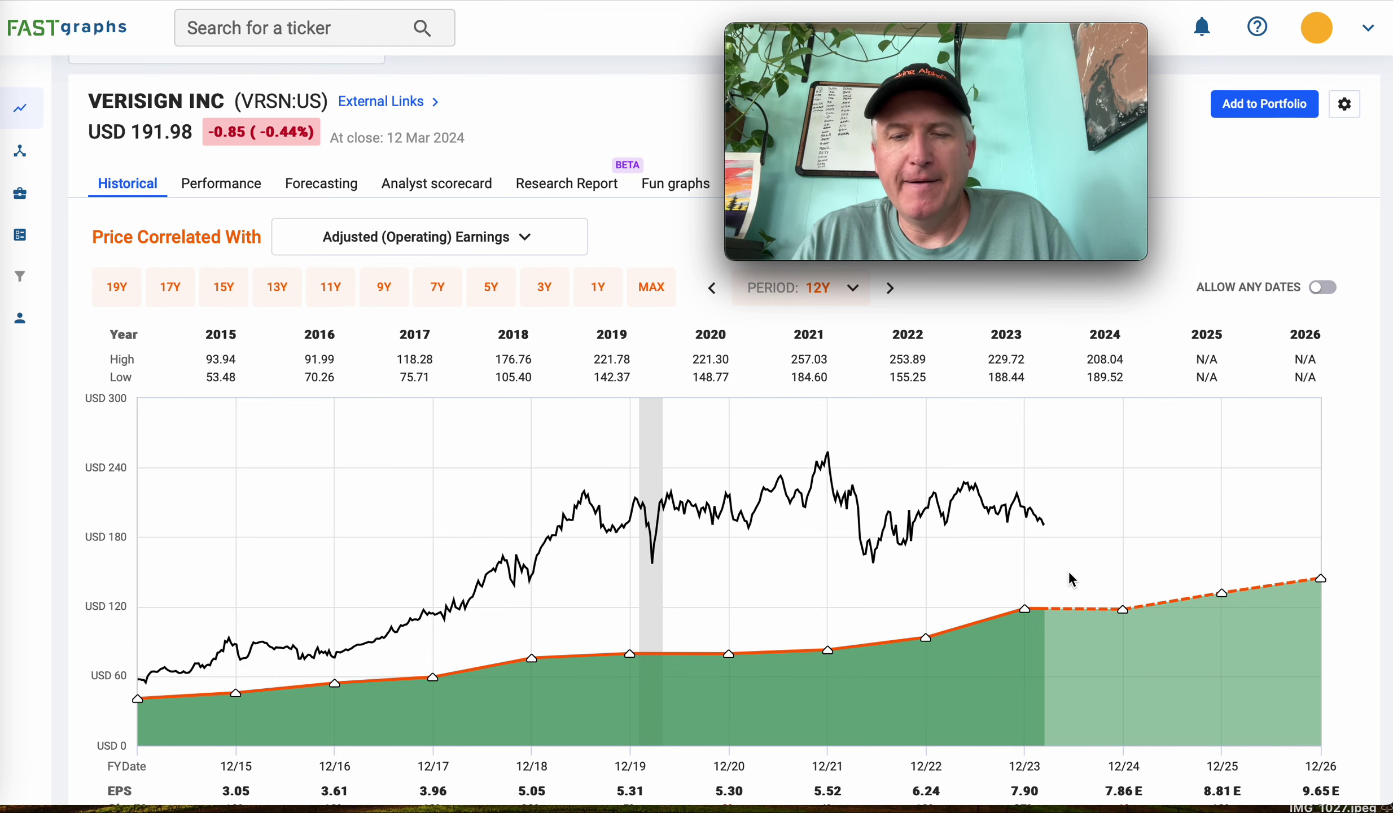
pyautogui.scroll(-1, 1068, 569)
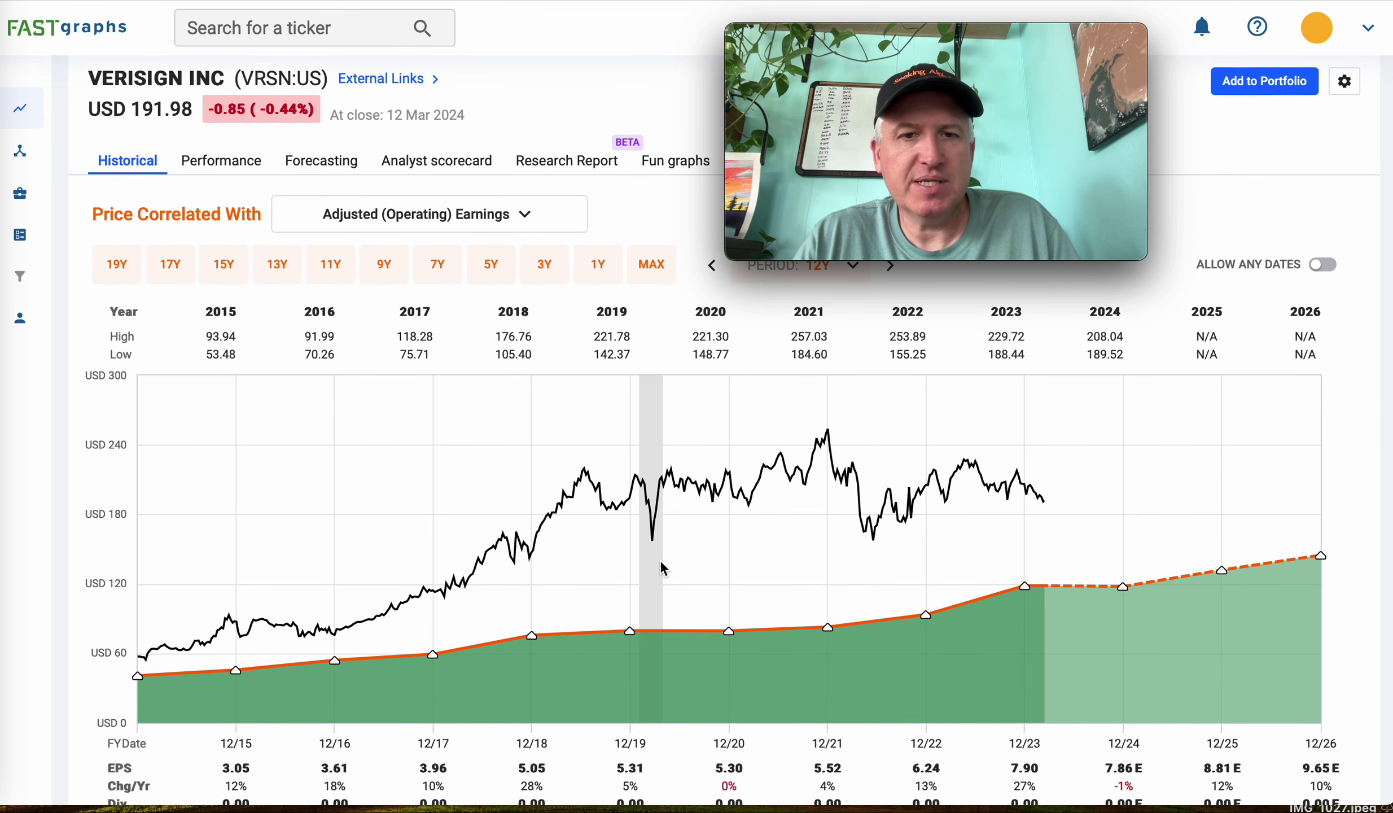
pyautogui.click(650, 267)
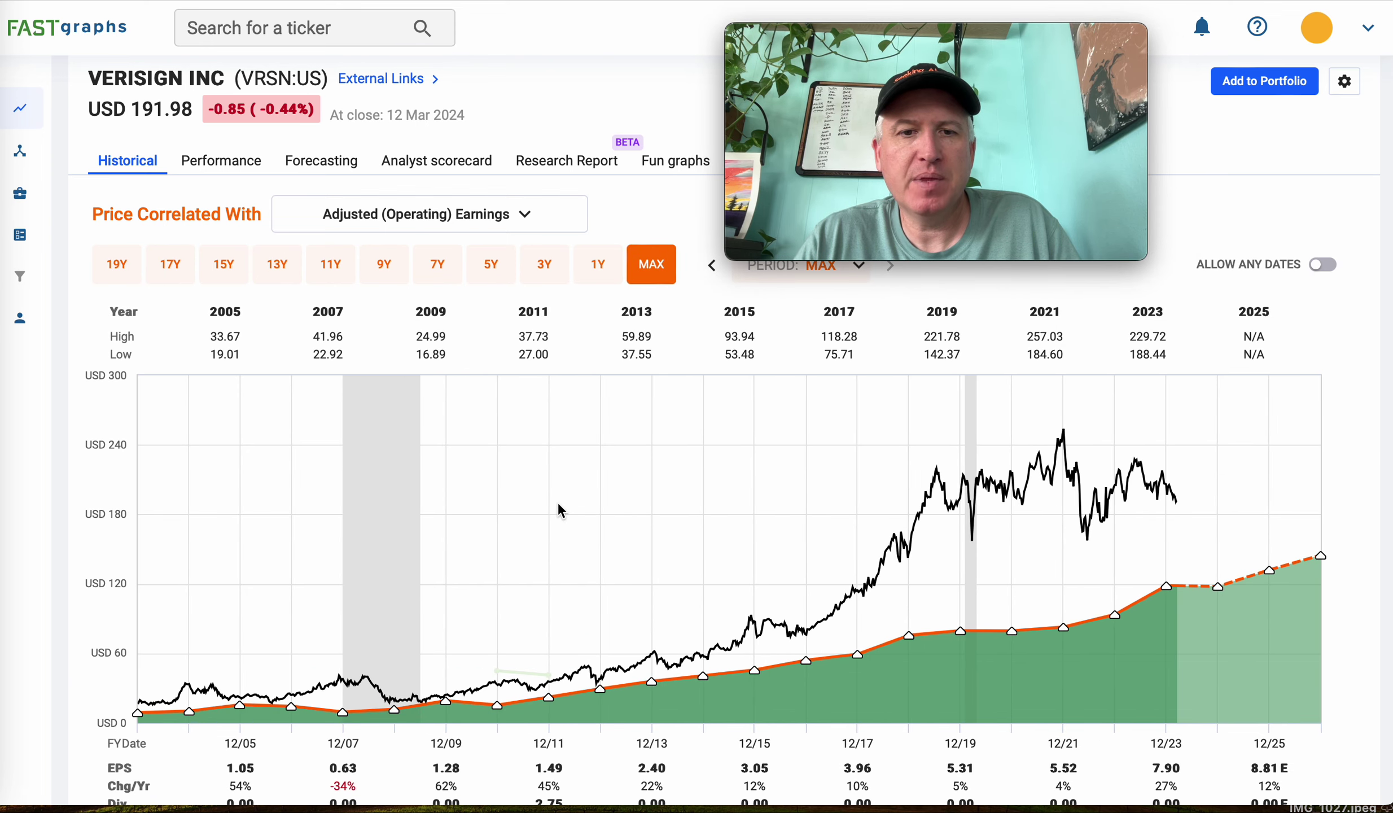
# - Narrow the chart to 11 years, 2016 through the 2026 estimates
pyautogui.scroll(-2, 557, 505)
pyautogui.scroll(-2, 558, 505)
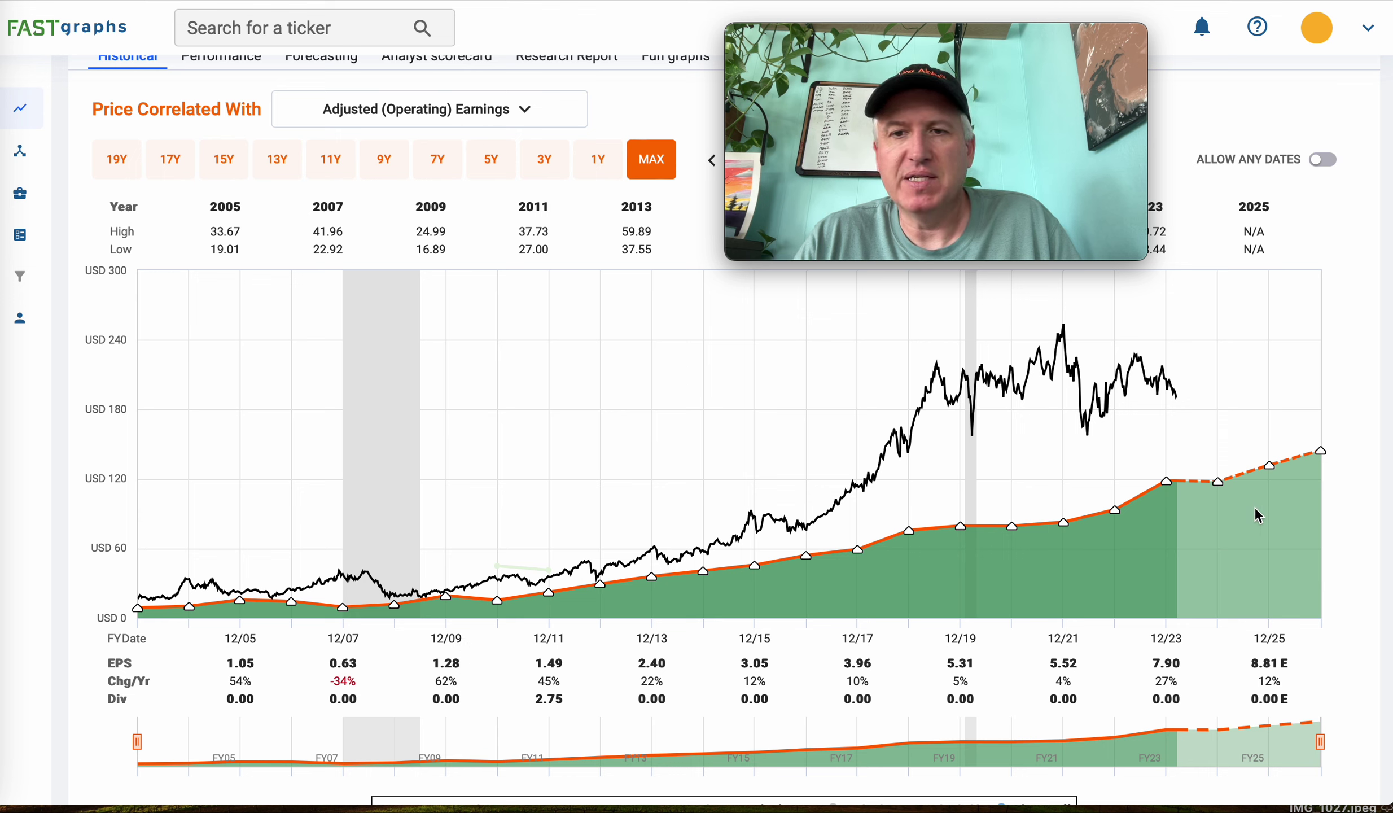
pyautogui.click(346, 177)
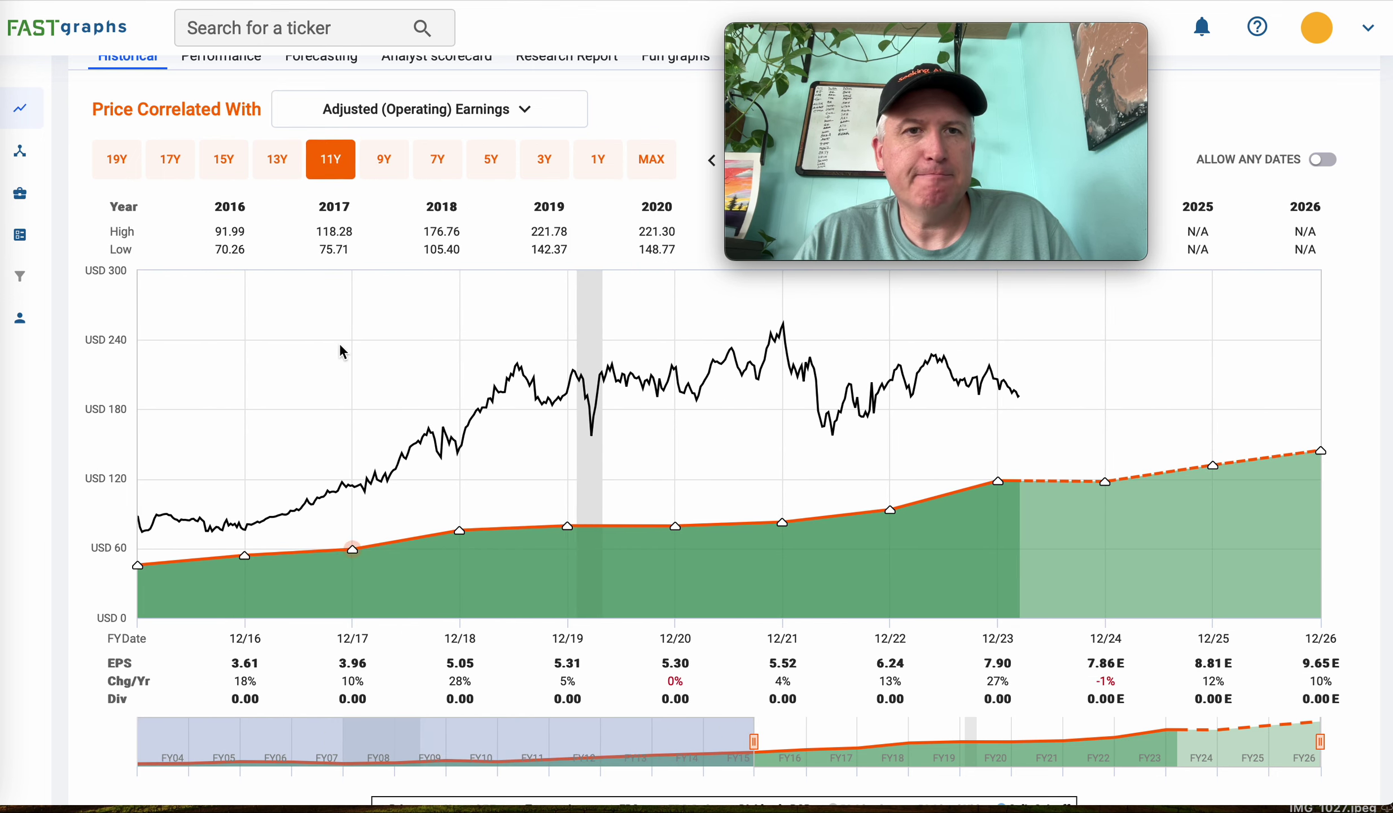
pyautogui.scroll(-1, 342, 326)
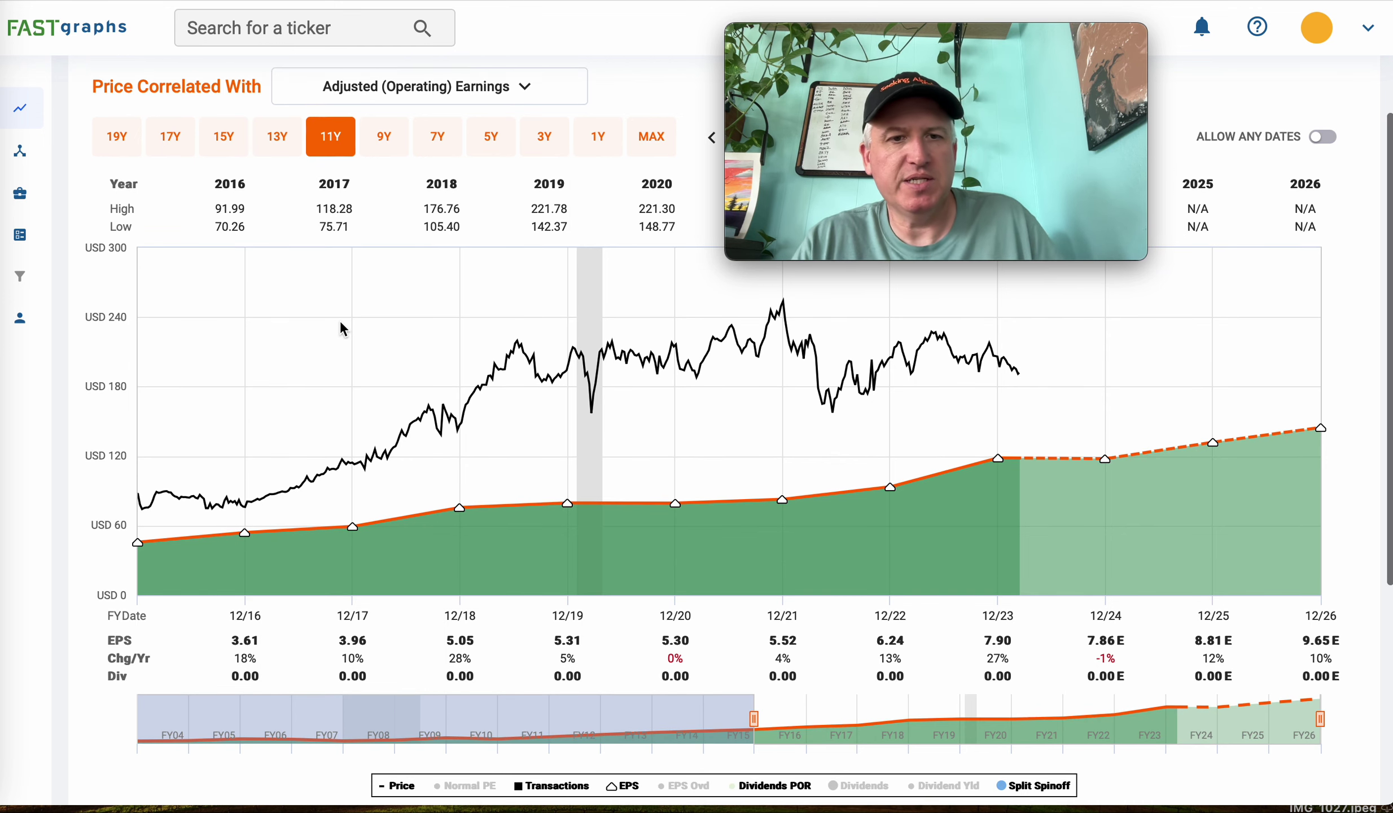
# - Move the slider's left handle from FY15 to FY14 so the chart starts at 2015
pyautogui.moveTo(753, 710); pyautogui.dragTo(704, 710)
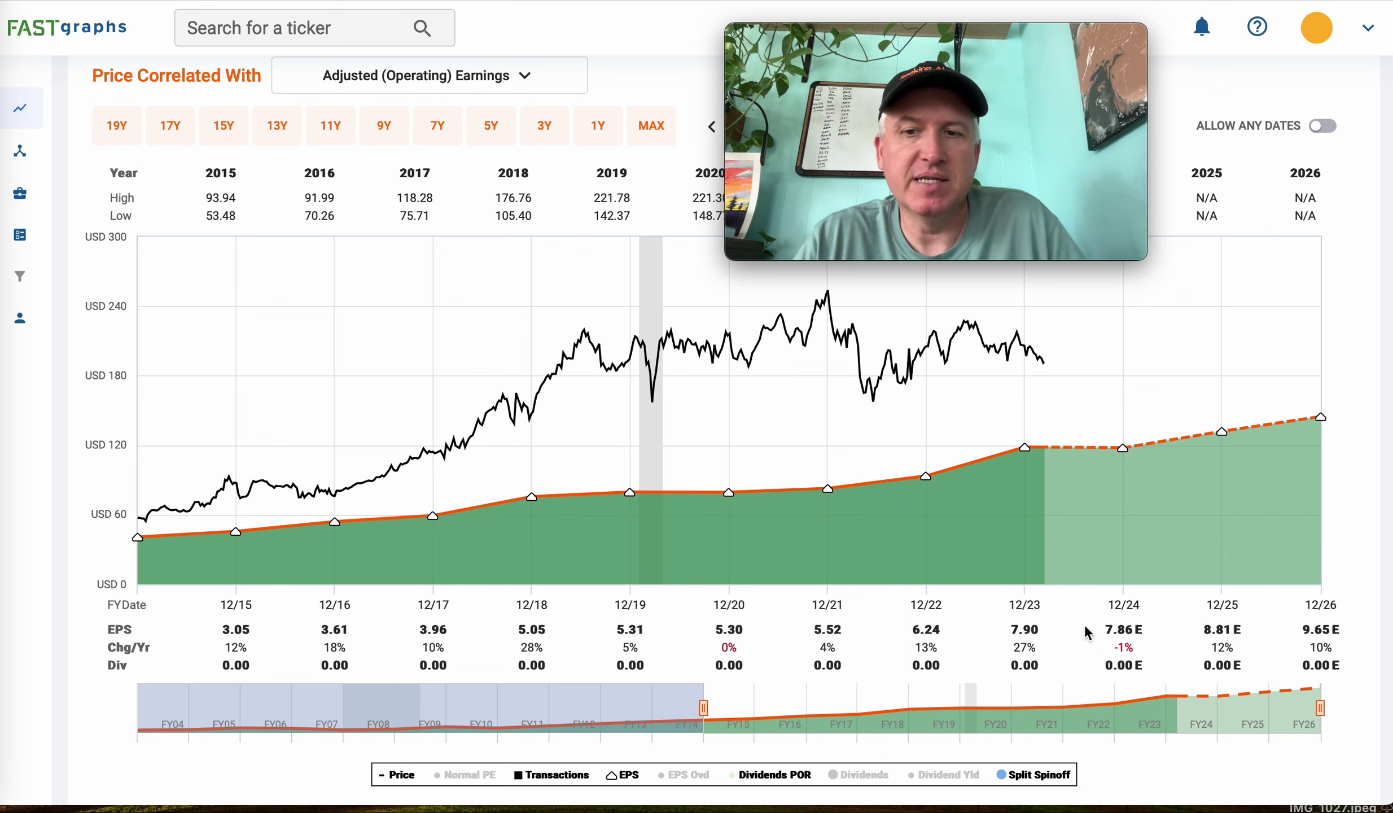
pyautogui.scroll(-2, 914, 629)
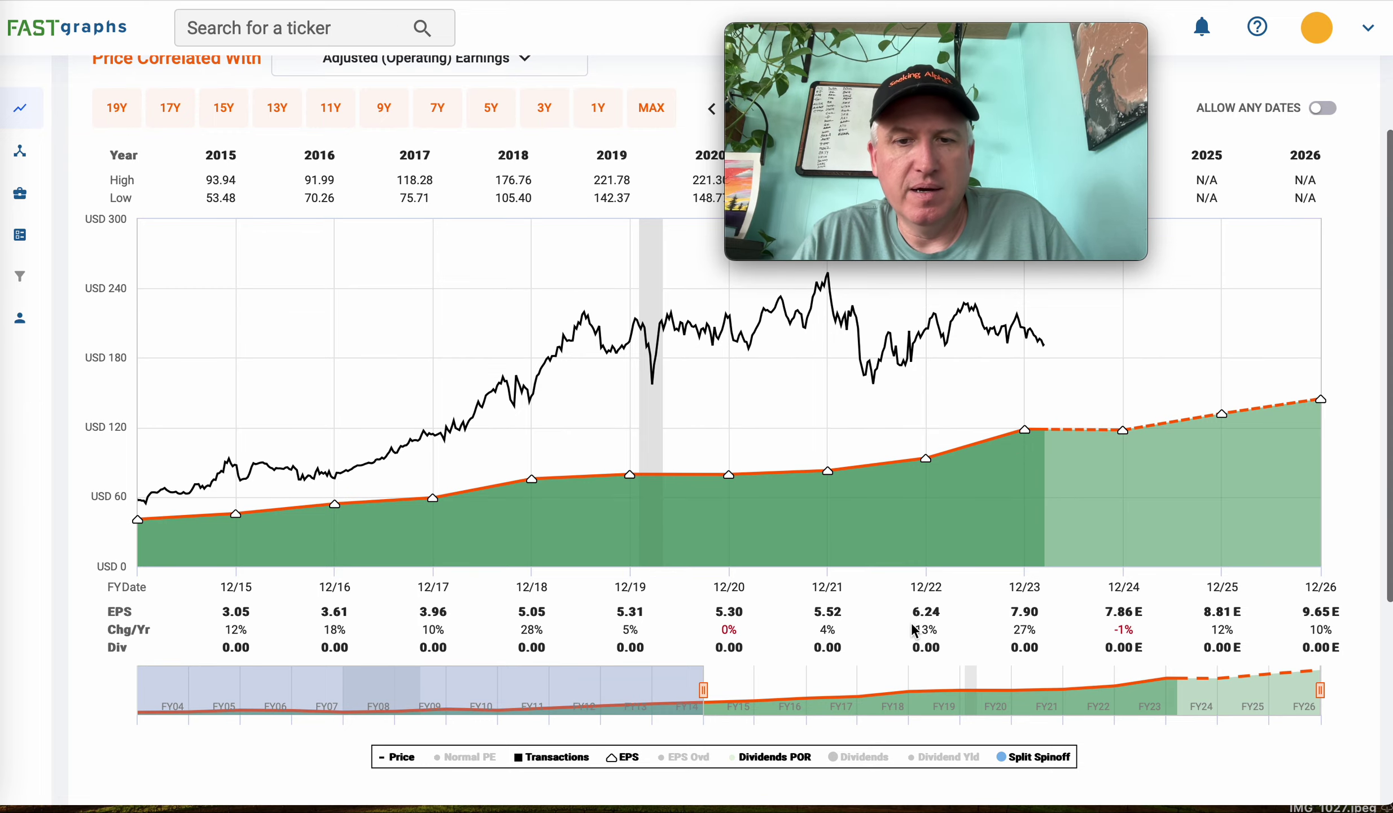
pyautogui.scroll(-3, 914, 629)
pyautogui.scroll(2, 914, 629)
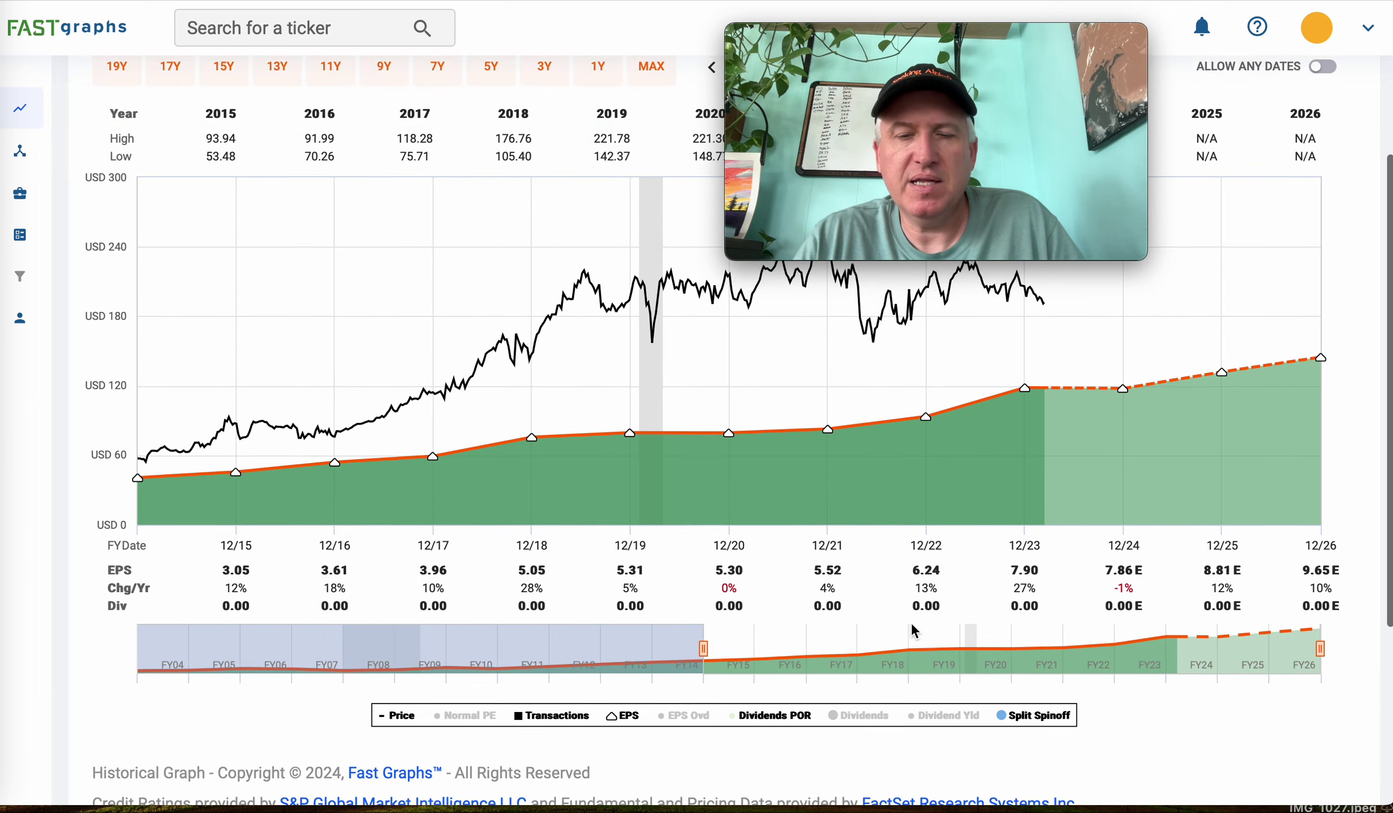
pyautogui.scroll(3, 910, 622)
pyautogui.scroll(-1, 911, 622)
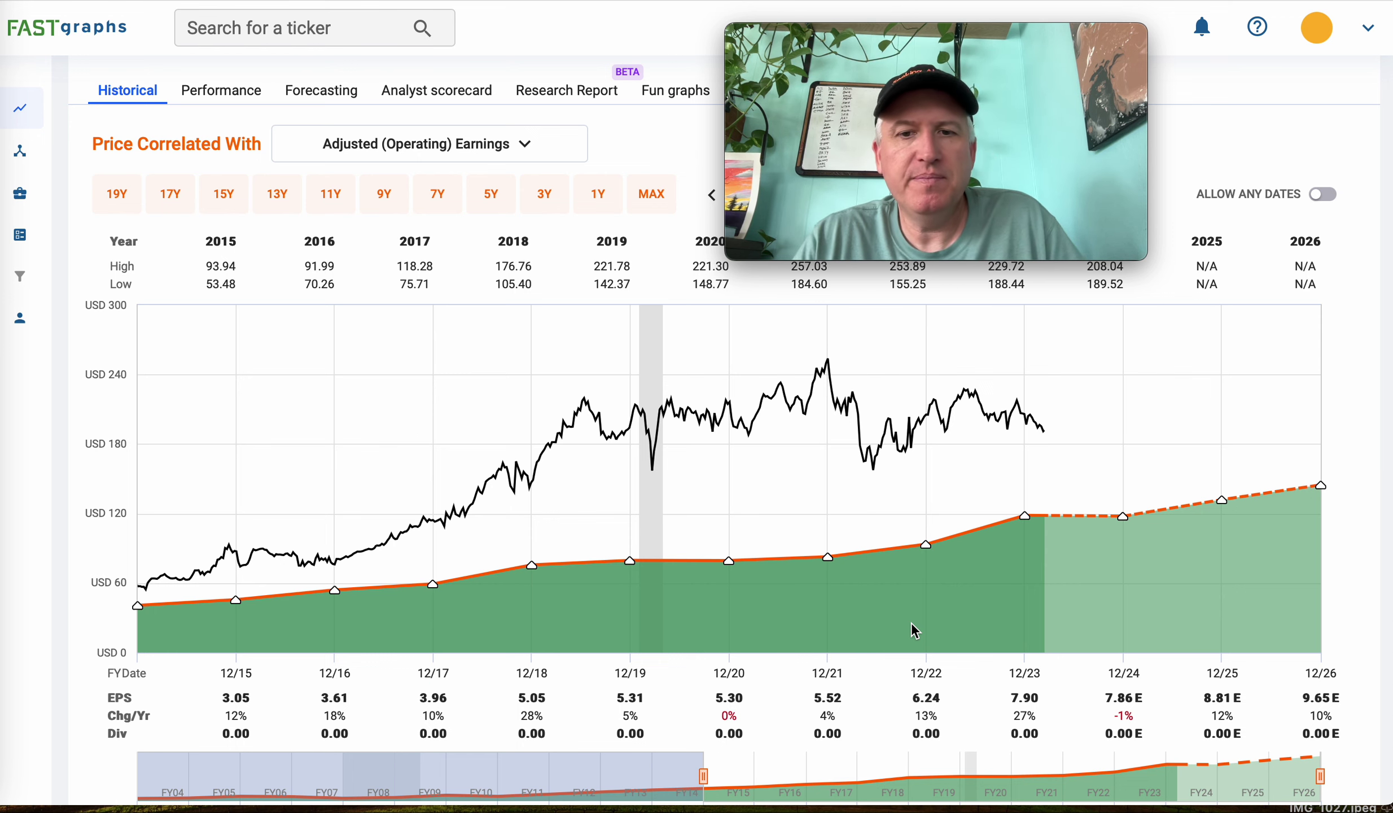
pyautogui.scroll(-3, 911, 623)
pyautogui.scroll(2, 911, 622)
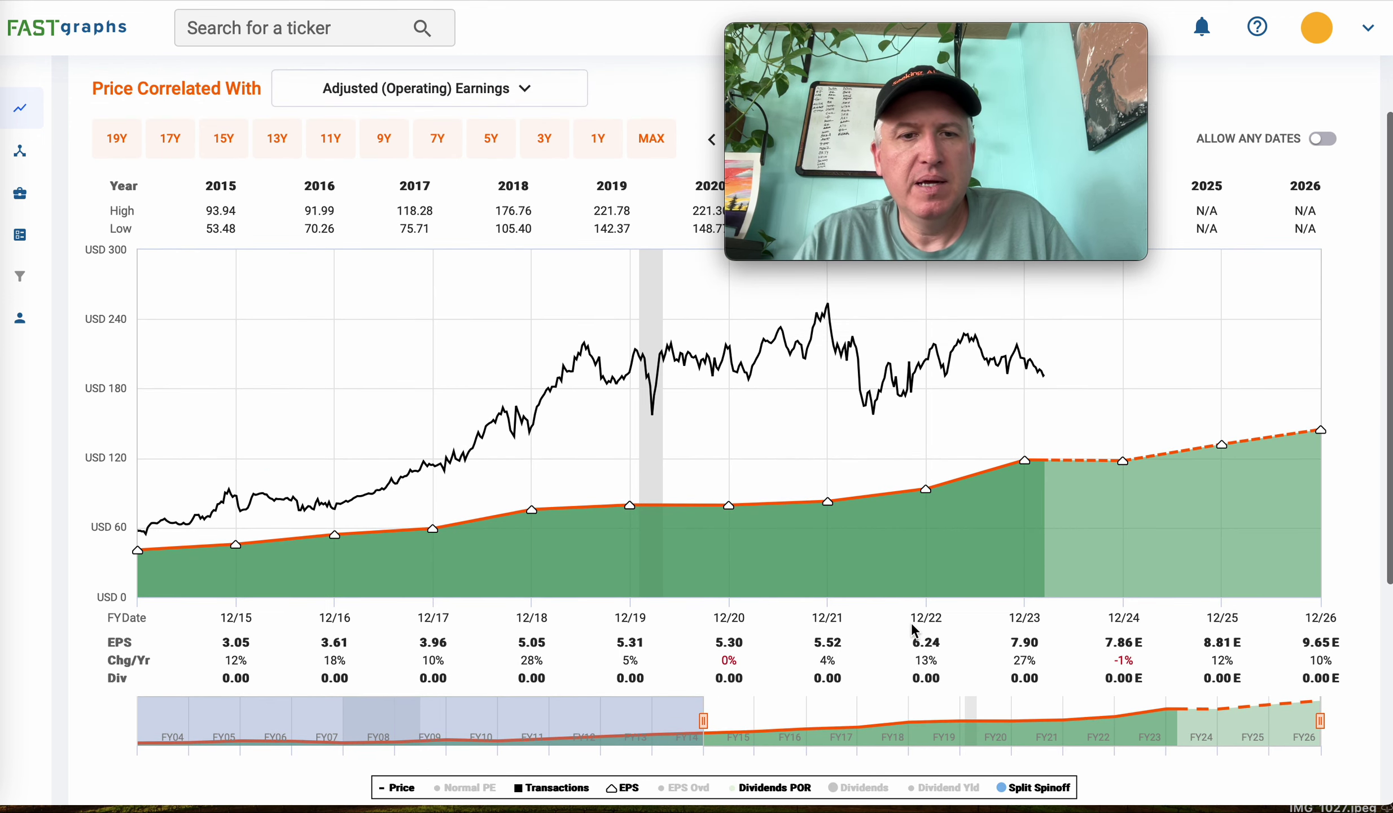
pyautogui.click(584, 348)
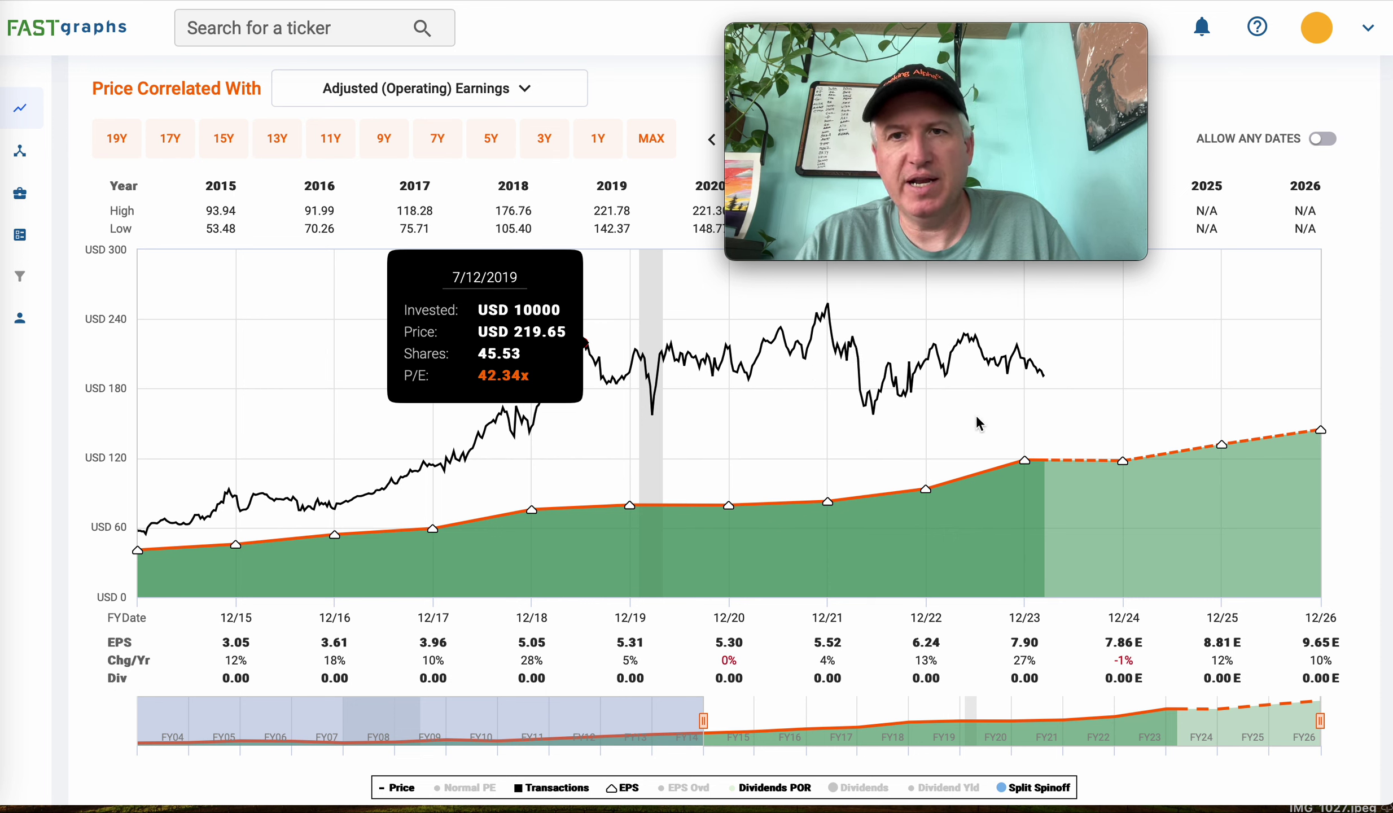
pyautogui.click(1043, 377)
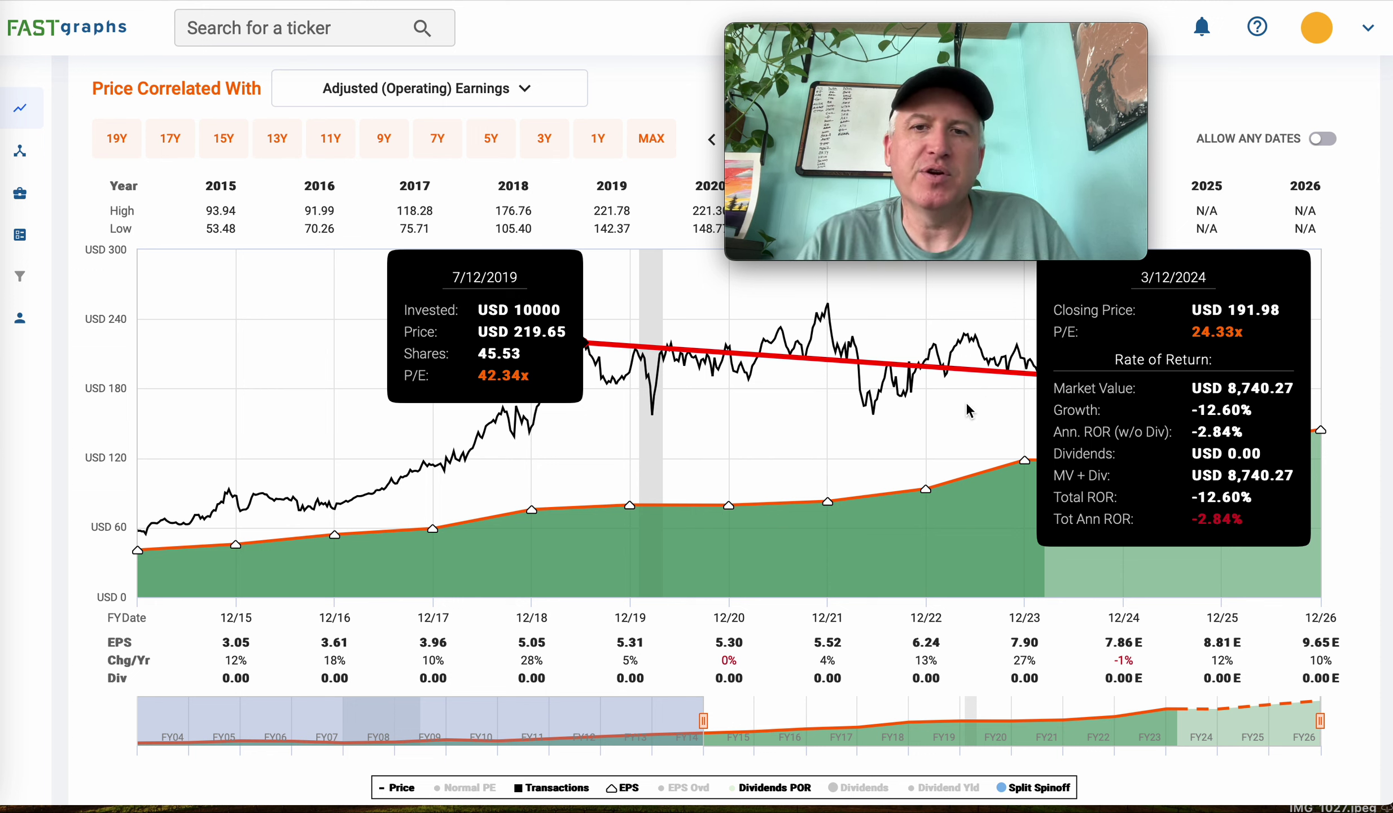
pyautogui.click(611, 395)
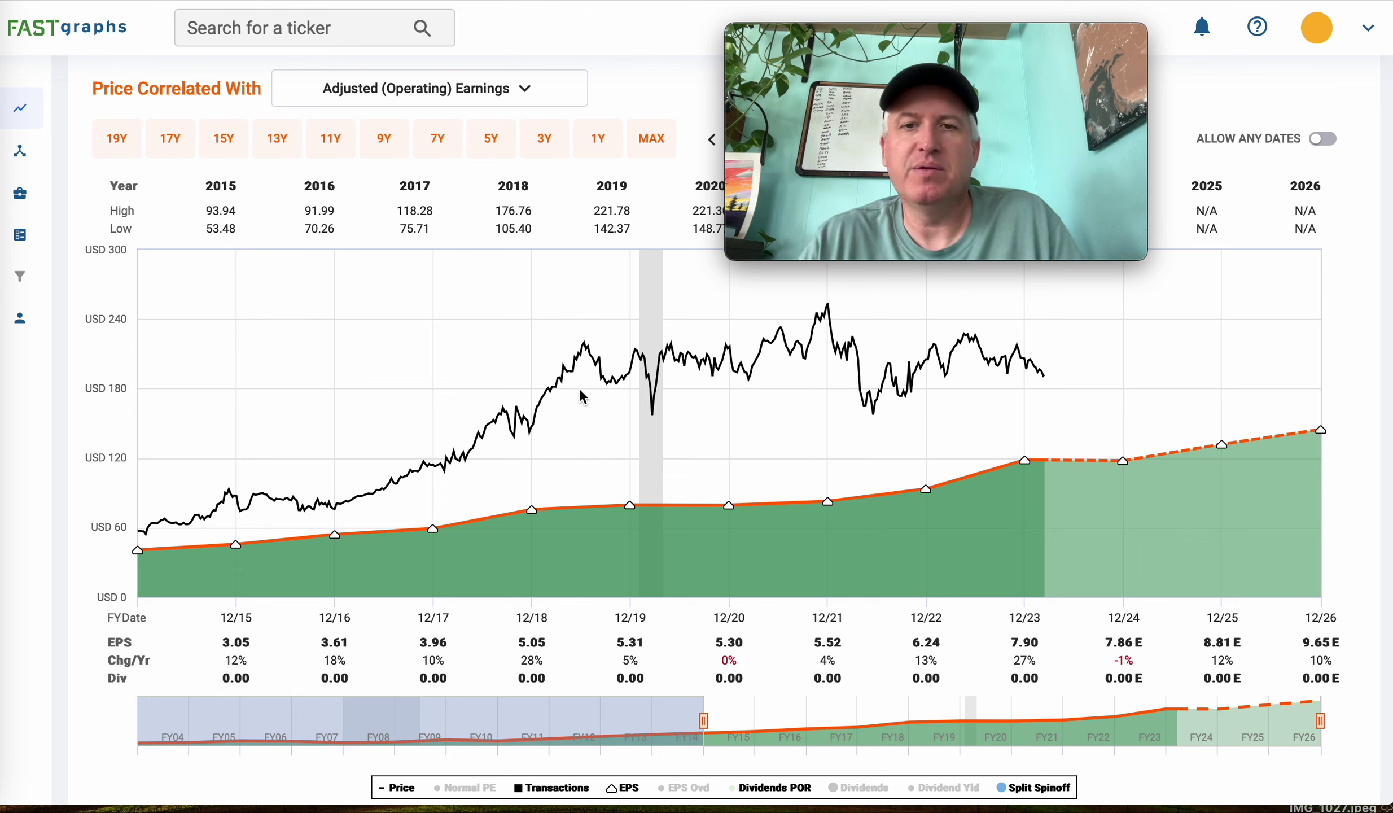
pyautogui.moveTo(560, 366)
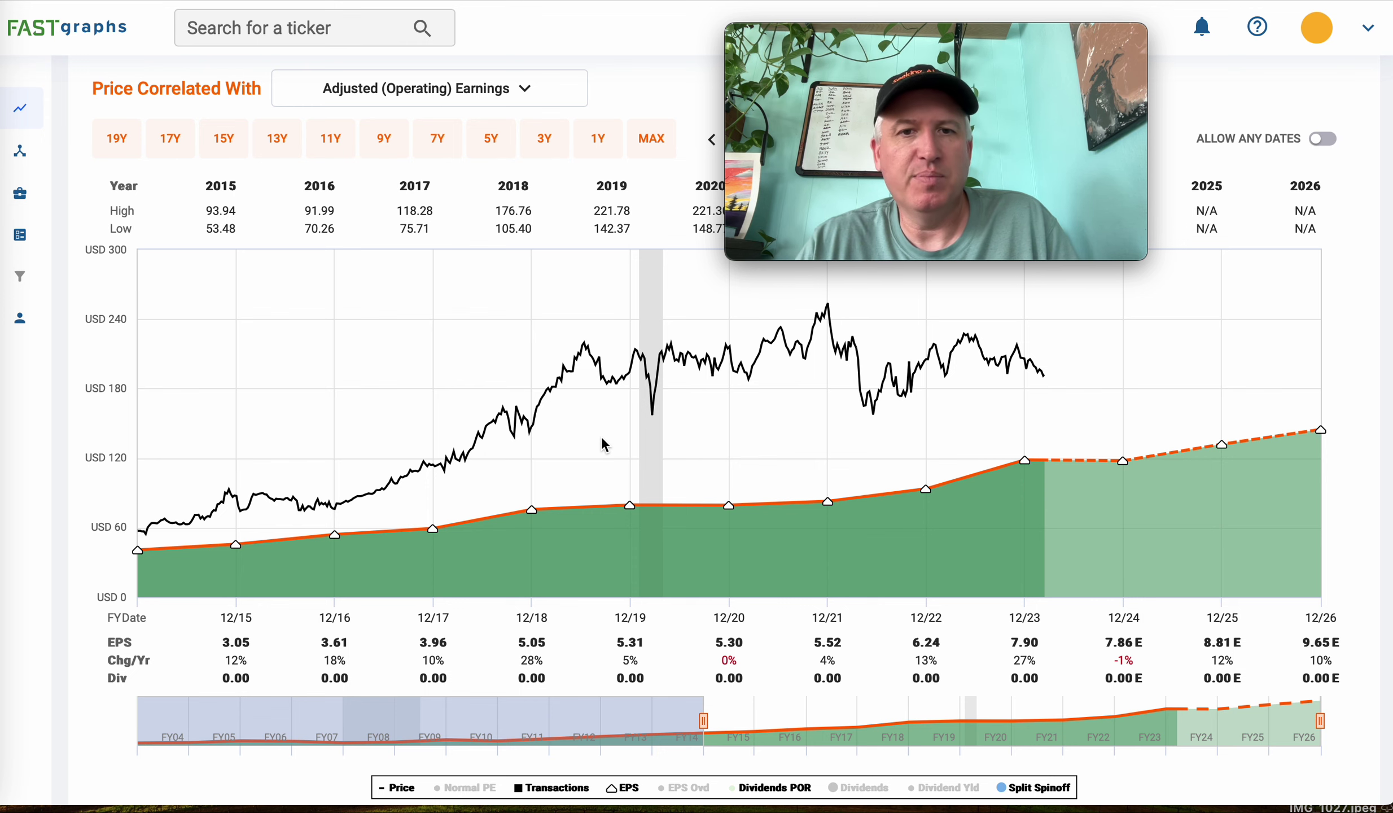
pyautogui.scroll(3, 603, 444)
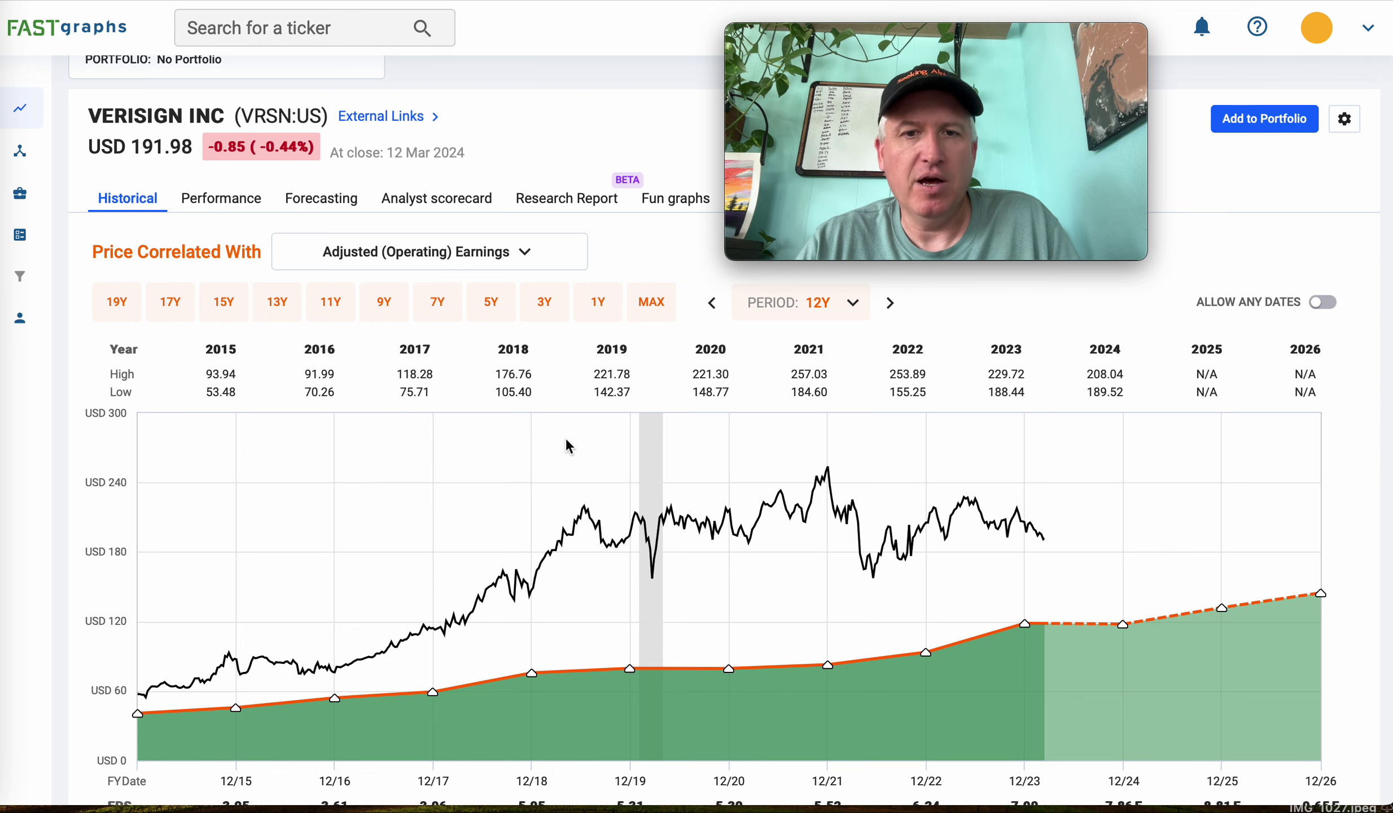
pyautogui.scroll(-1, 566, 439)
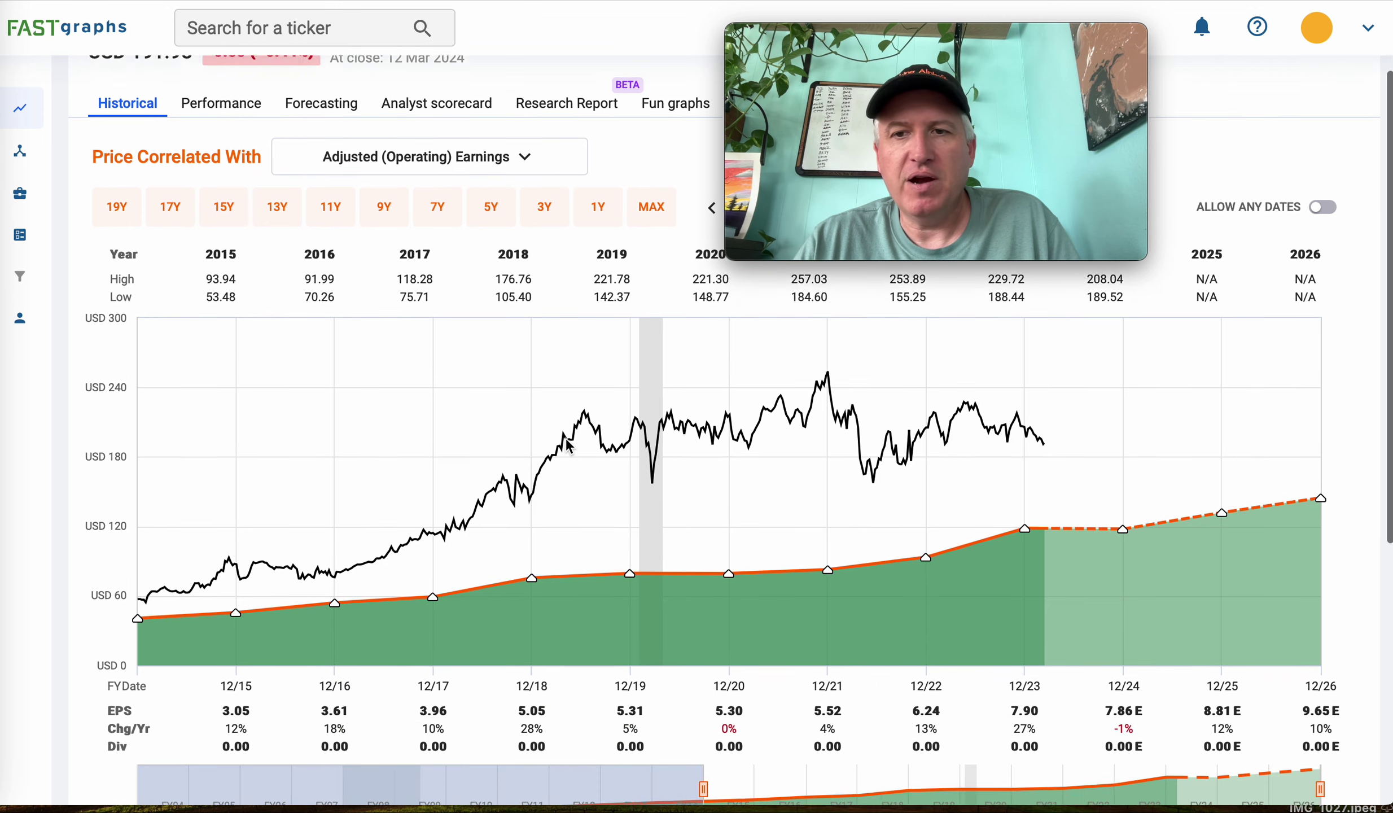
pyautogui.scroll(-1, 567, 446)
pyautogui.moveTo(1048, 420)
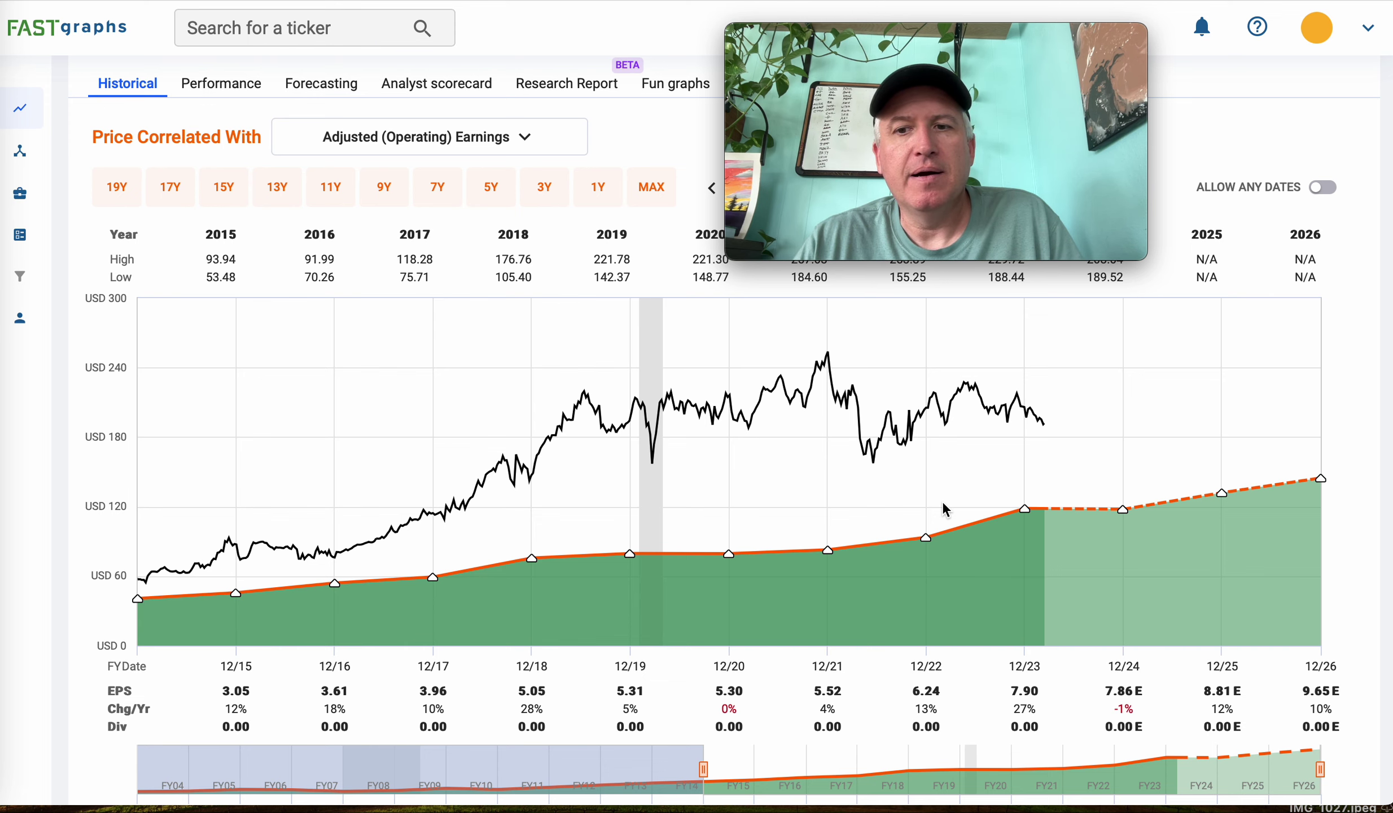
pyautogui.scroll(-8, 945, 510)
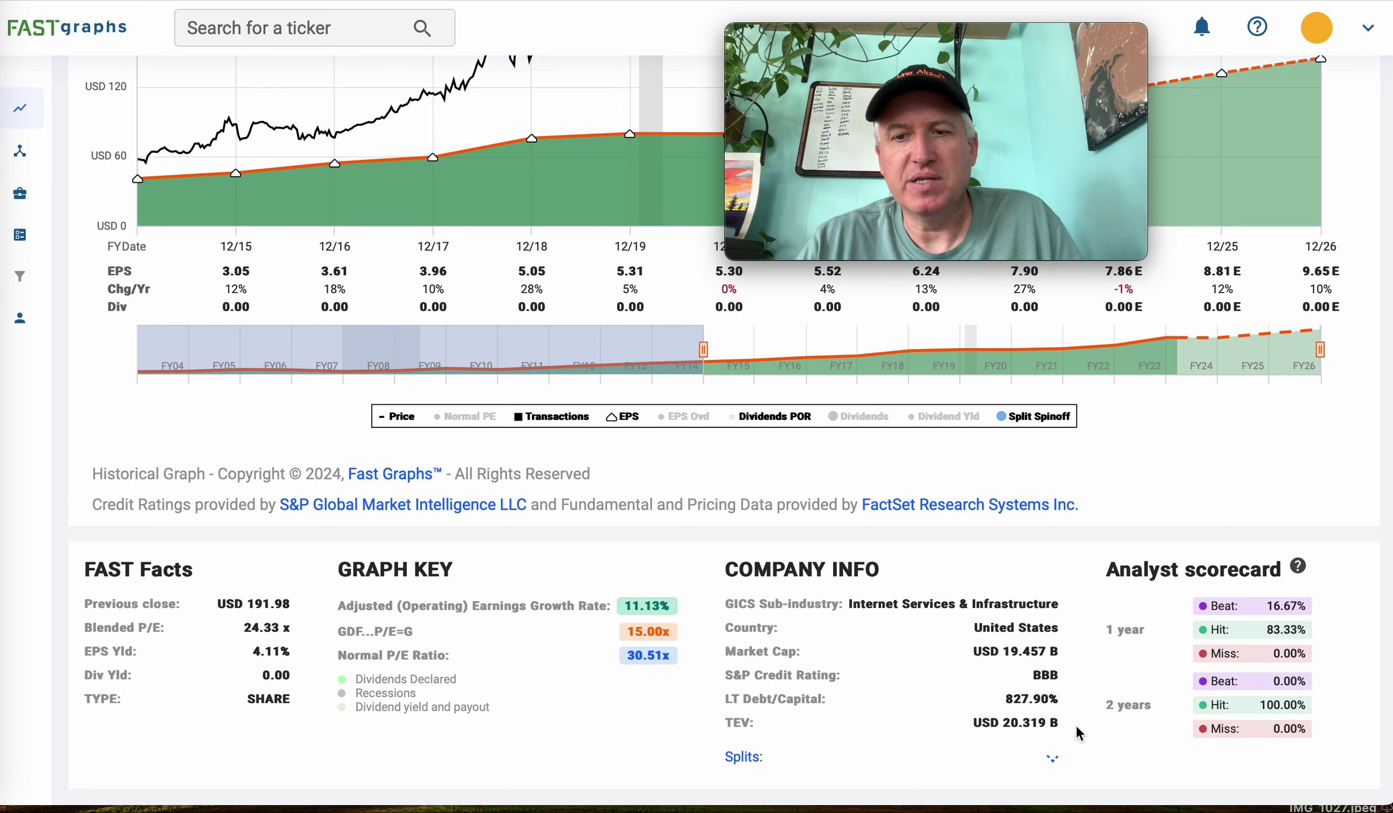
pyautogui.scroll(5, 1075, 675)
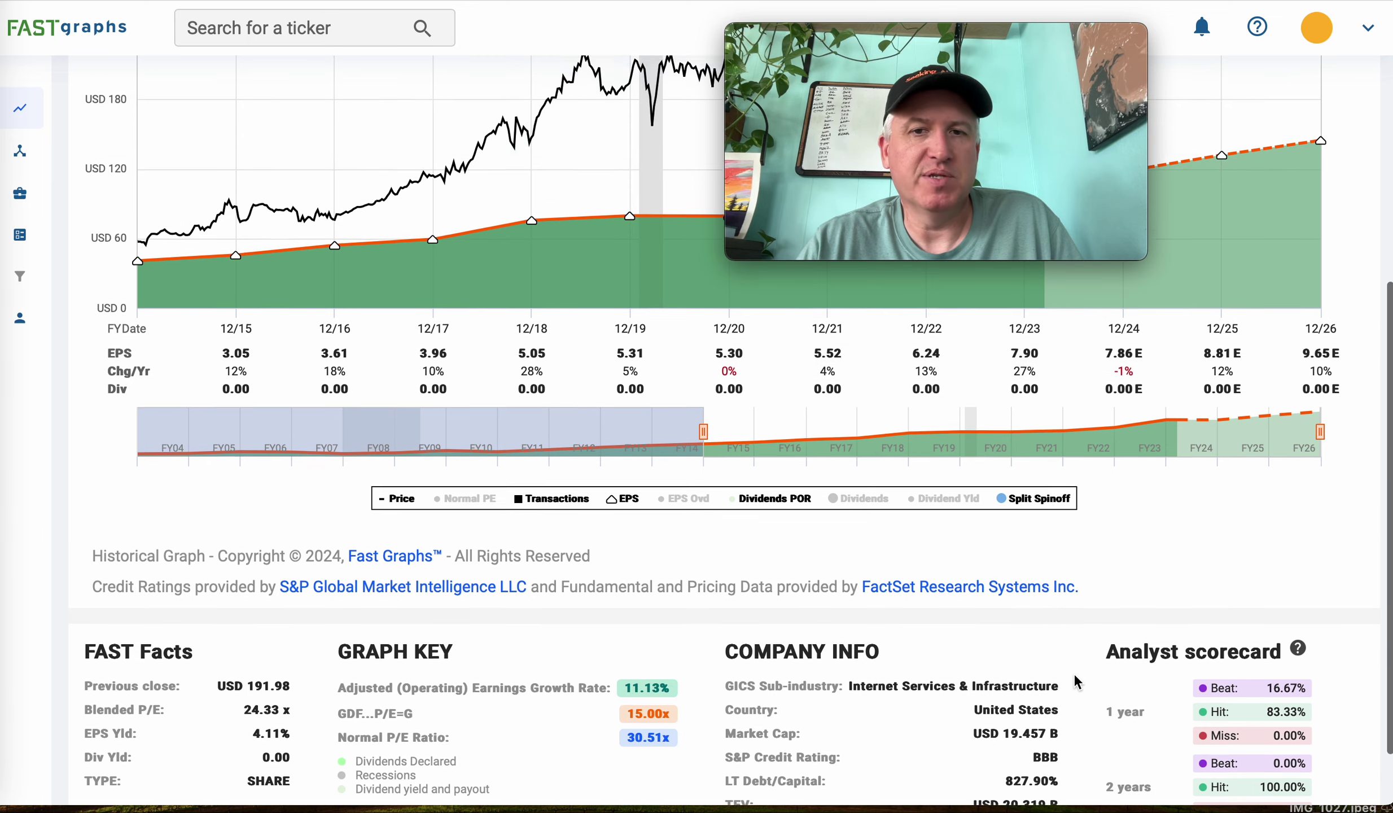
pyautogui.scroll(2, 1074, 676)
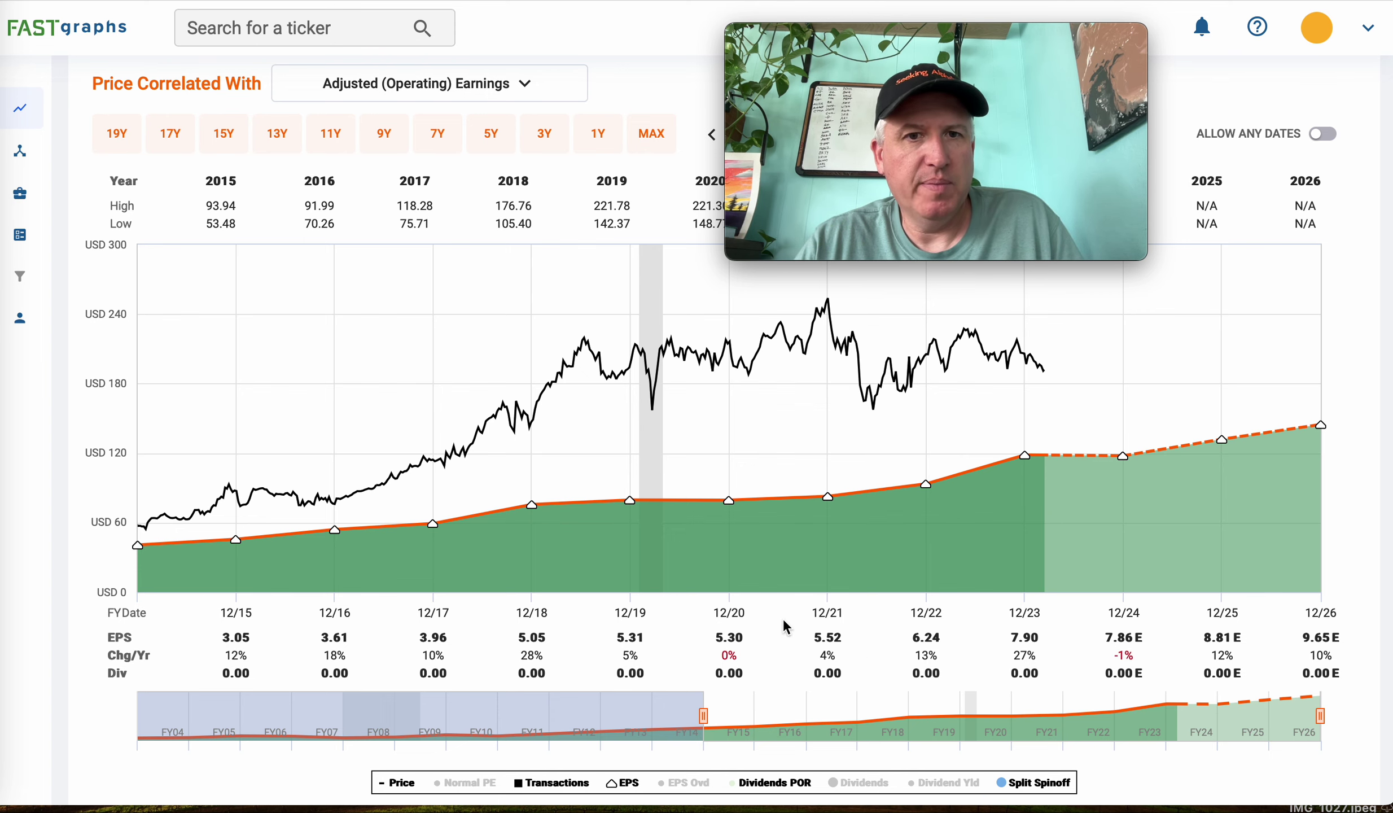
# - Set the range slider to FY14–FY24, so the chart runs 2015 through 2024
pyautogui.scroll(3, 782, 618)
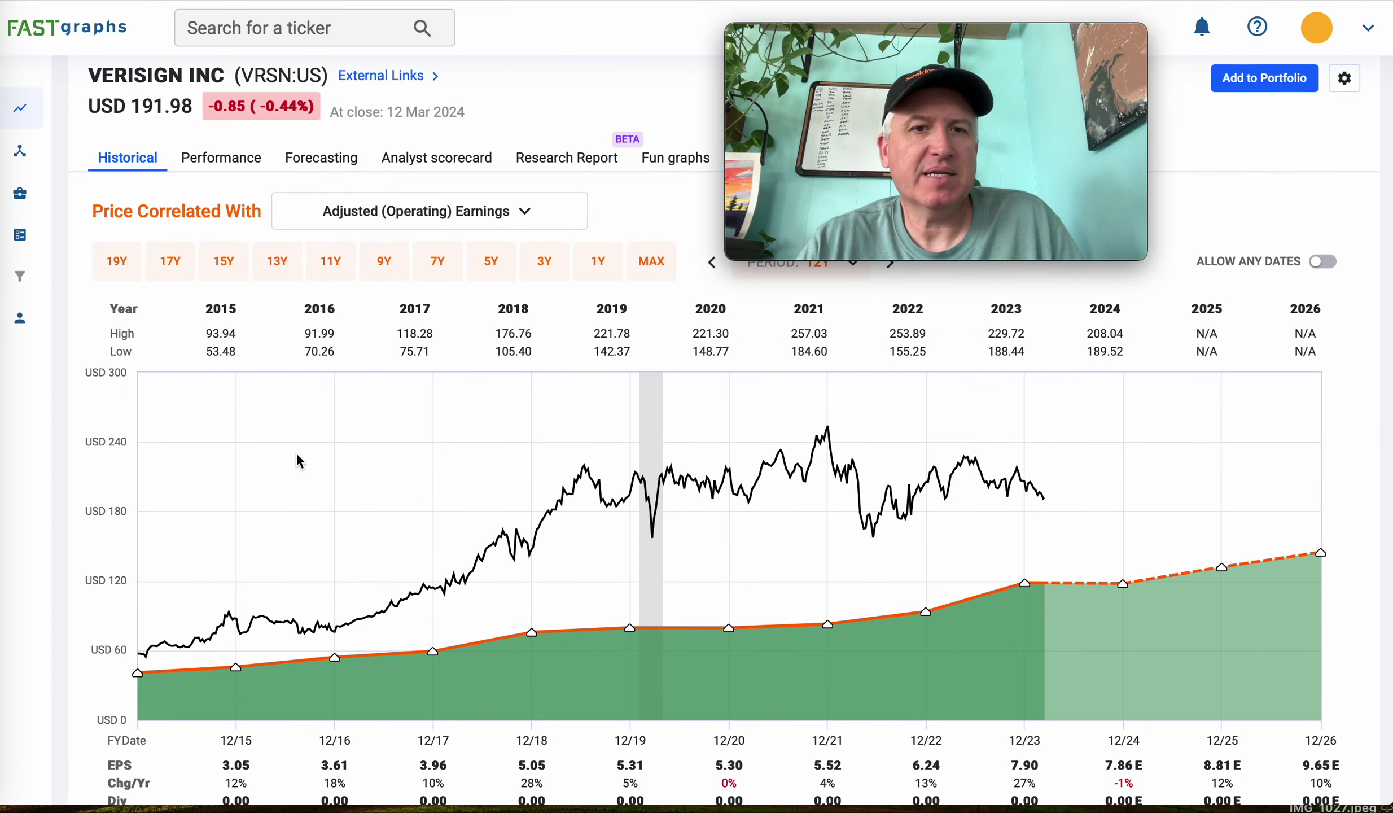
pyautogui.scroll(1, 299, 460)
pyautogui.scroll(-4, 299, 460)
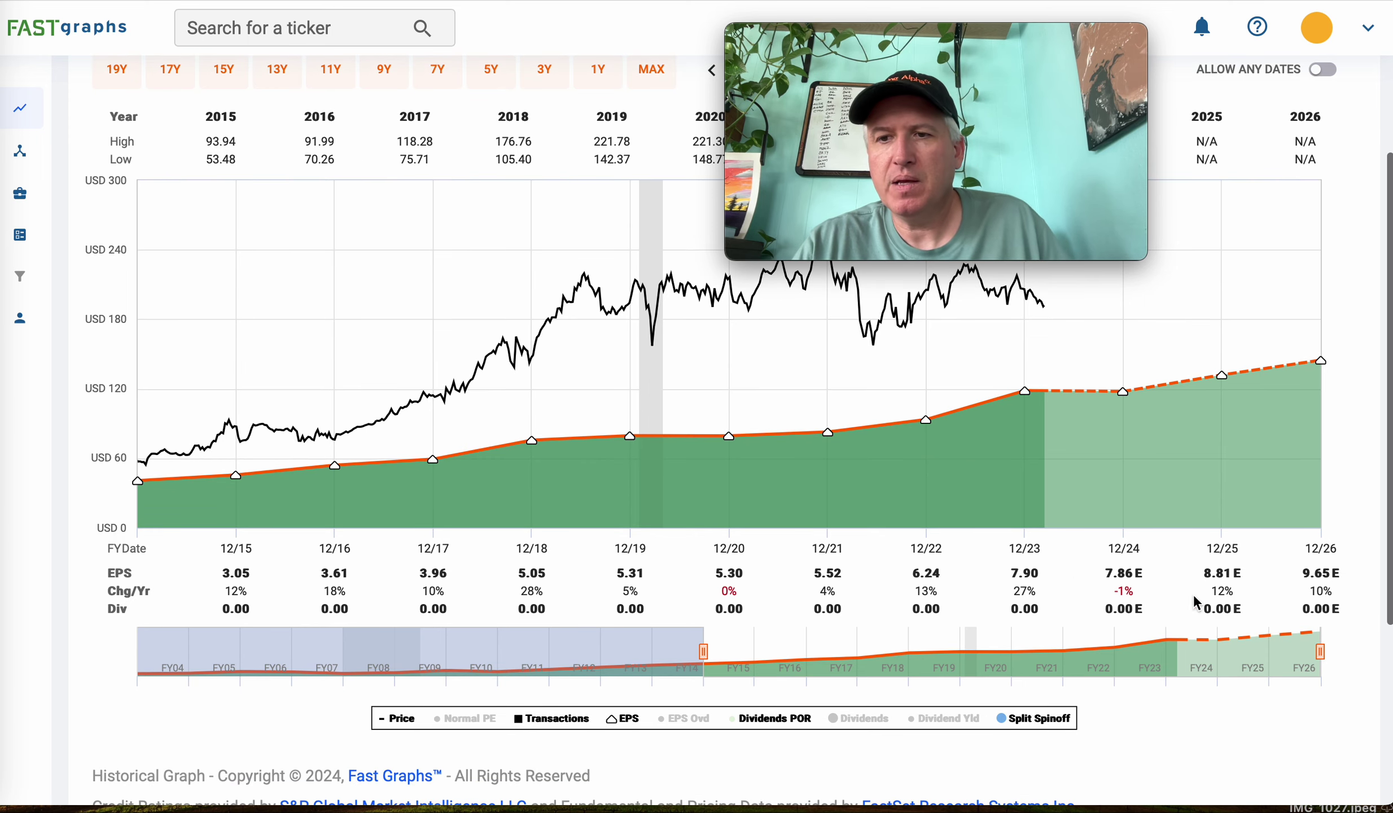
pyautogui.moveTo(1316, 652); pyautogui.dragTo(1219, 651)
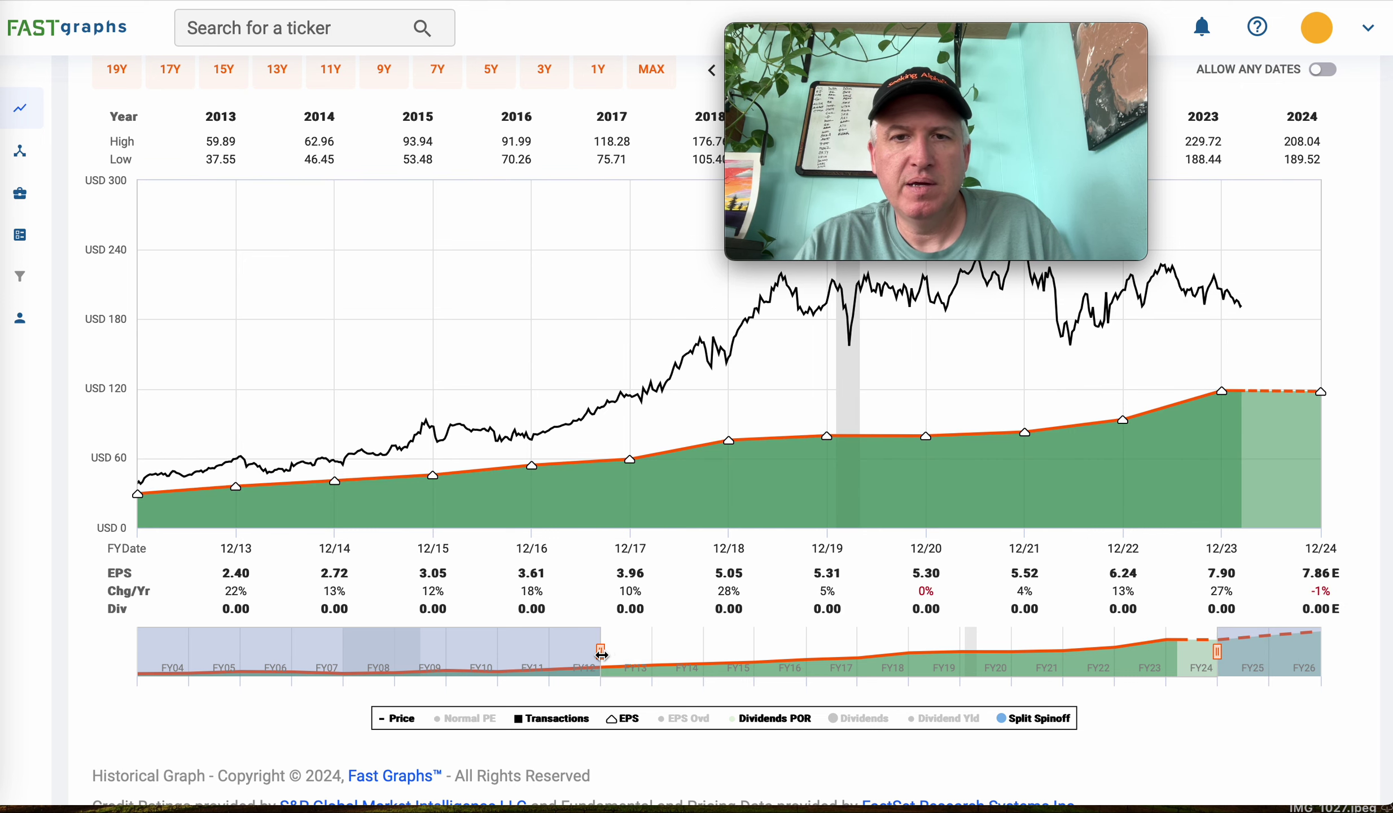
pyautogui.moveTo(602, 652); pyautogui.dragTo(703, 653)
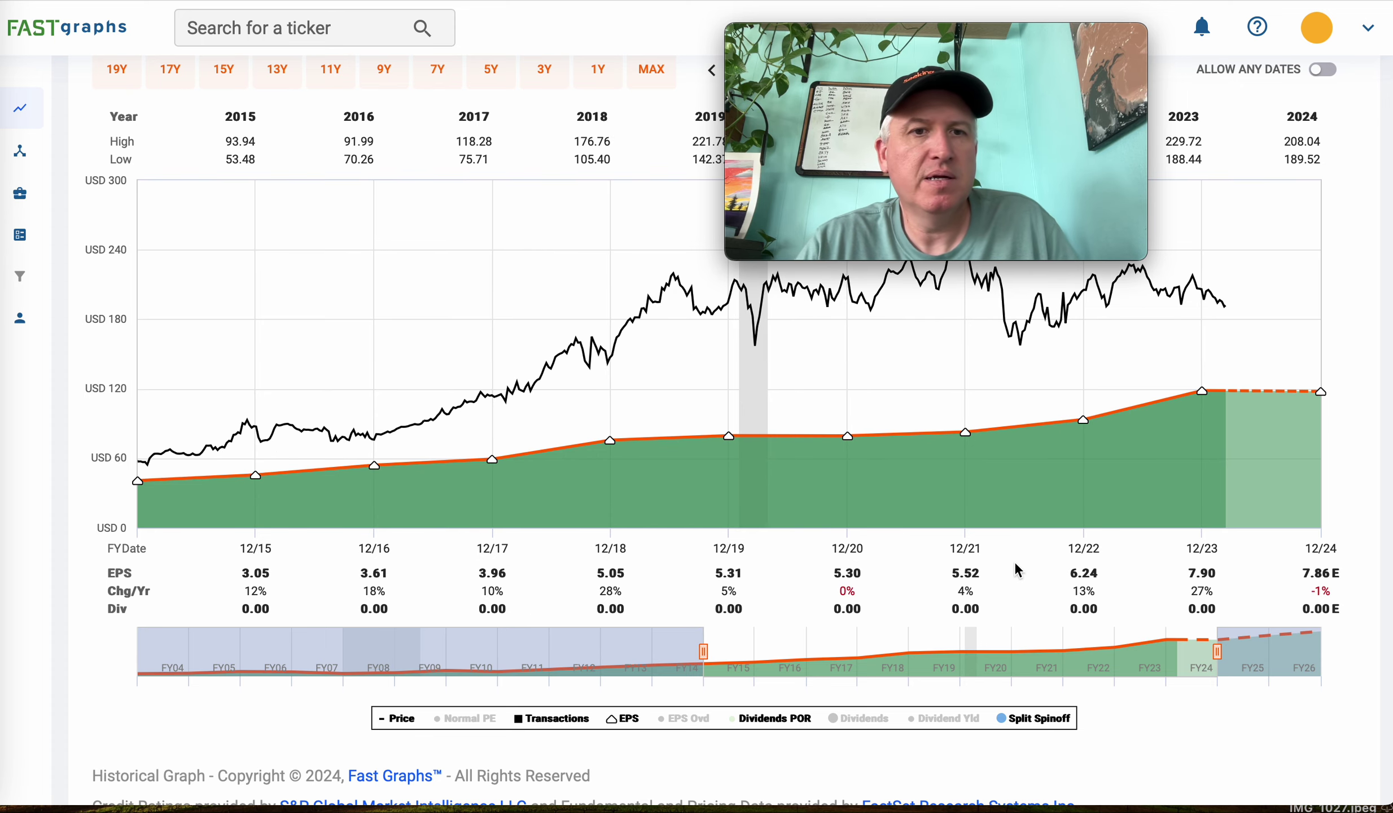
pyautogui.scroll(-3, 1017, 570)
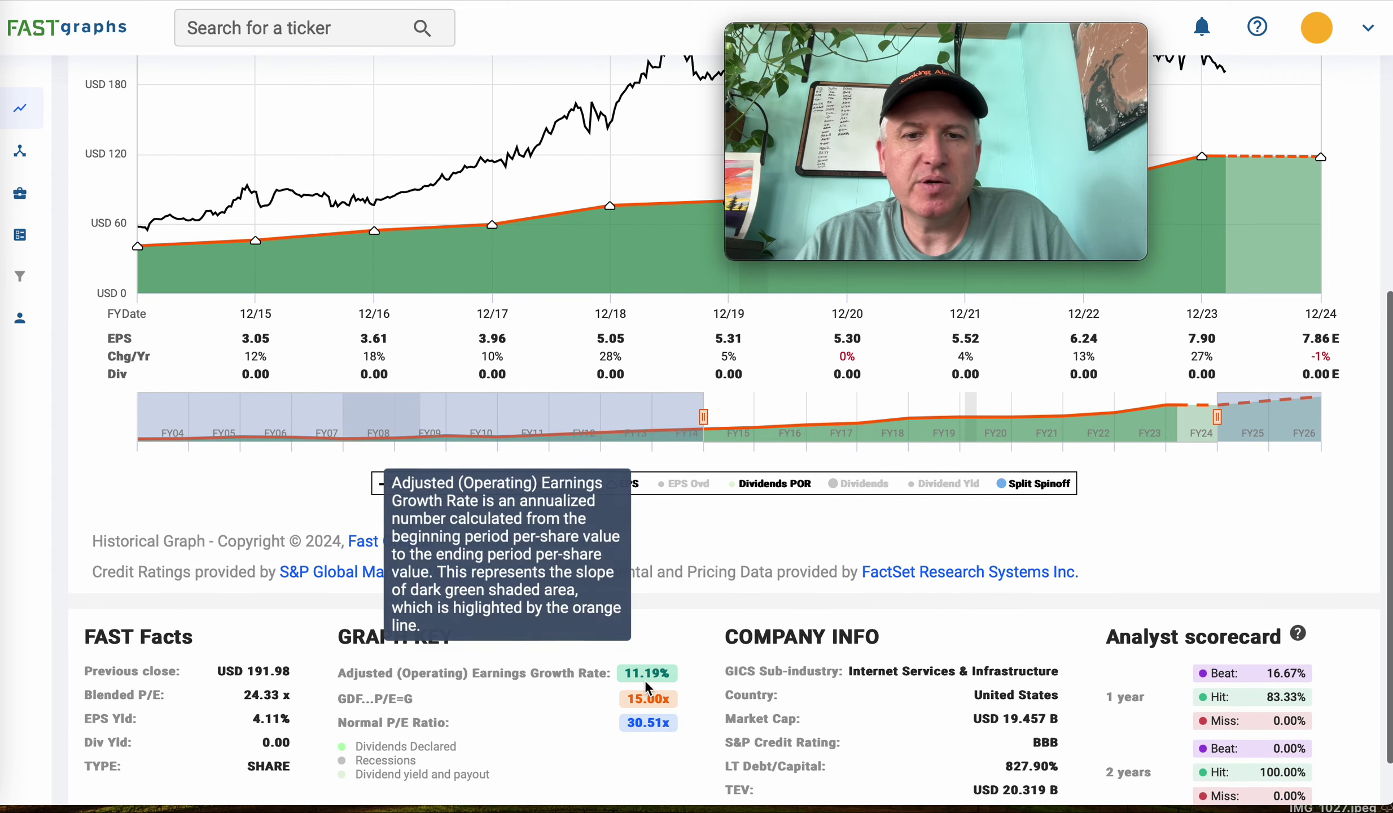
pyautogui.scroll(6, 682, 677)
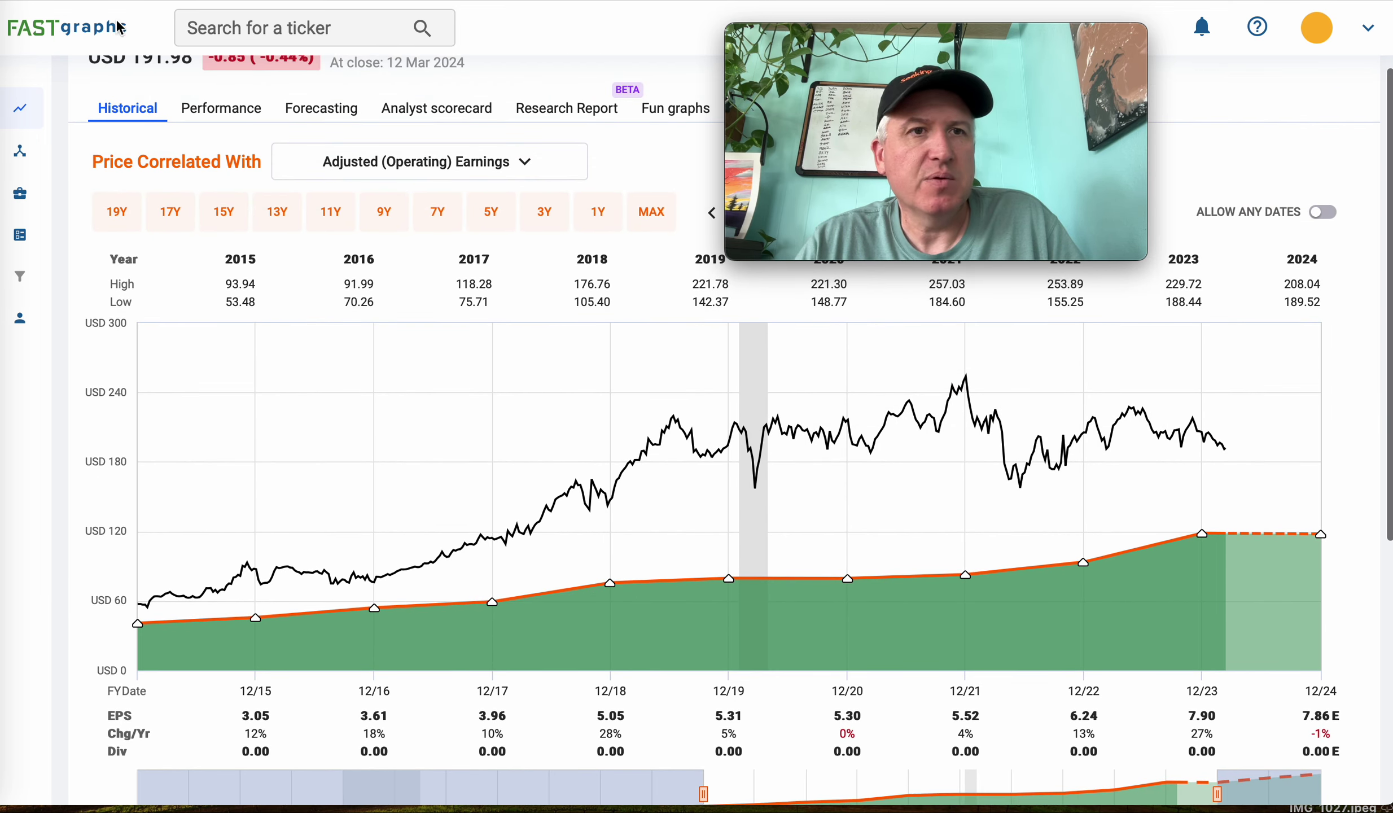
# - In the valuation sheet, check VRSN's 9.96% earnings growth in J636
pyautogui.click(52, 2)
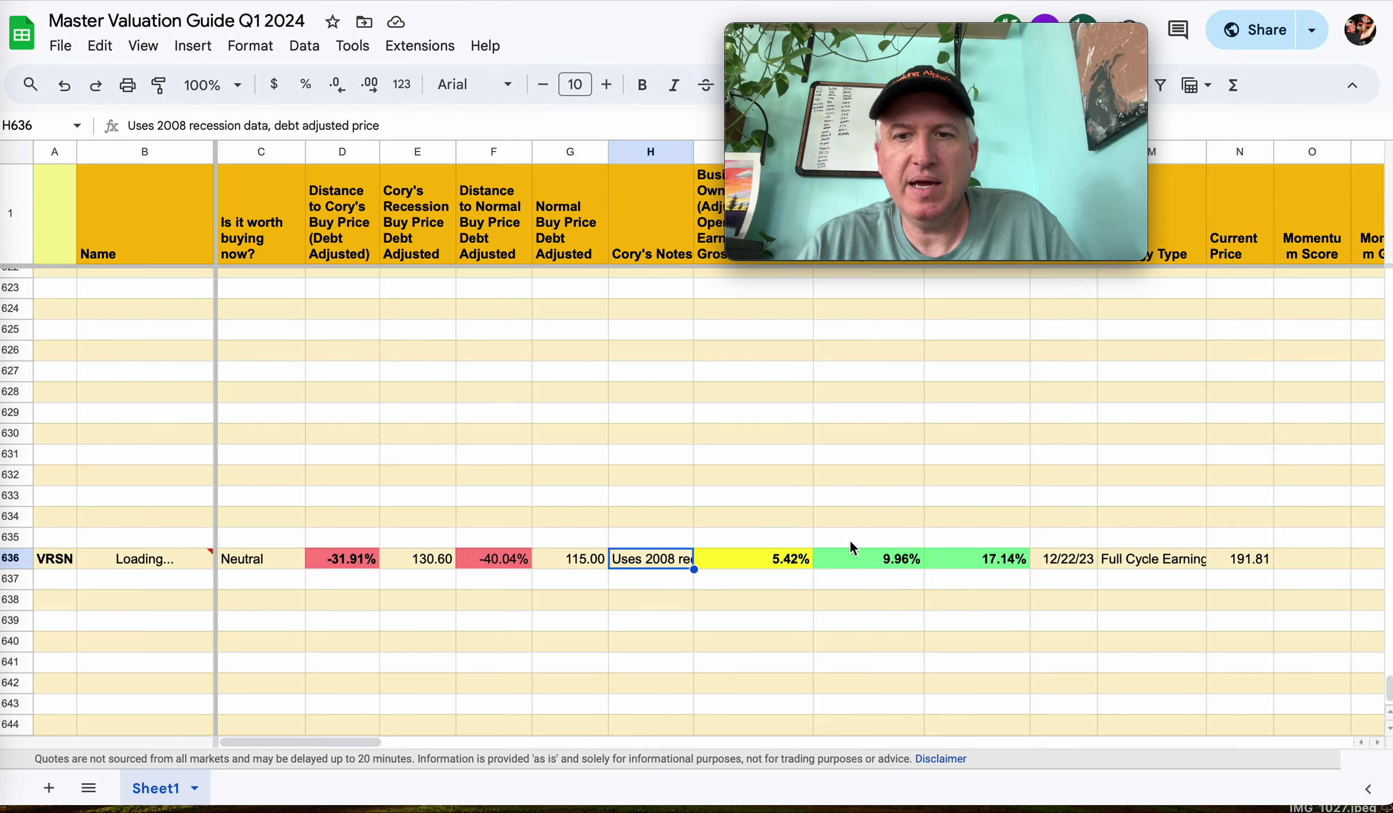
pyautogui.click(861, 558)
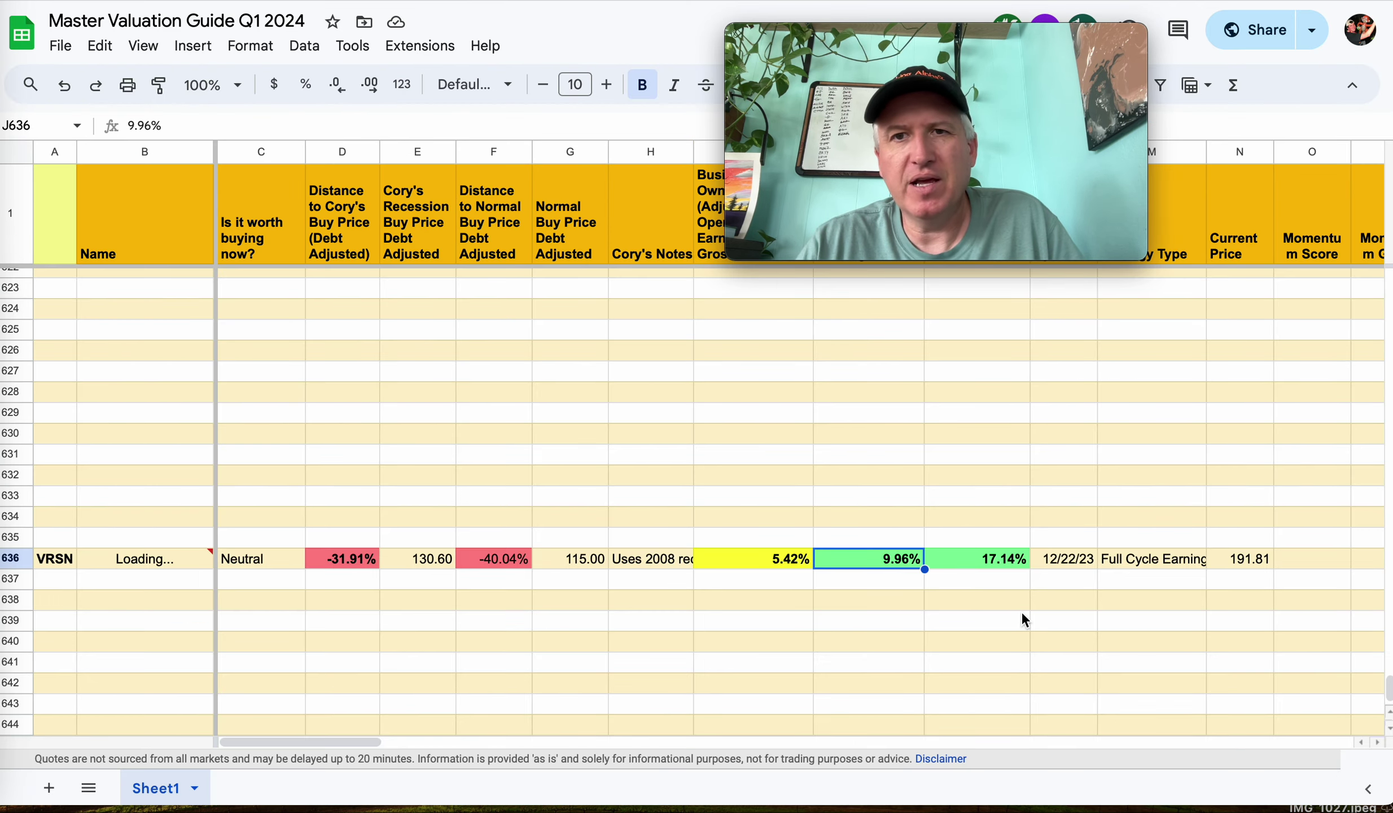
pyautogui.hscroll(3, 1021, 610)
pyautogui.scroll(-1, 1021, 610)
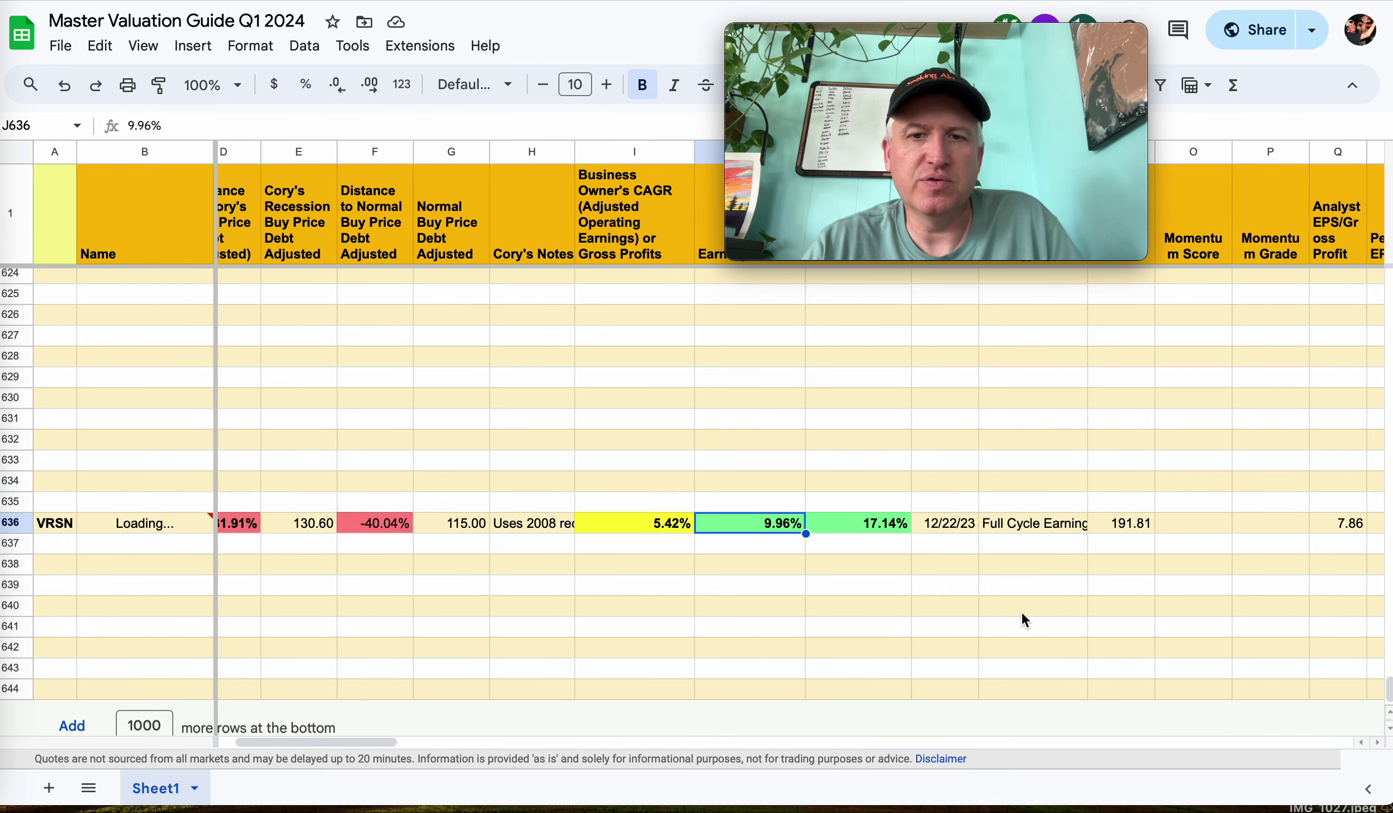
pyautogui.hscroll(5, 1021, 610)
pyautogui.scroll(1, 1020, 611)
pyautogui.hscroll(3, 1021, 611)
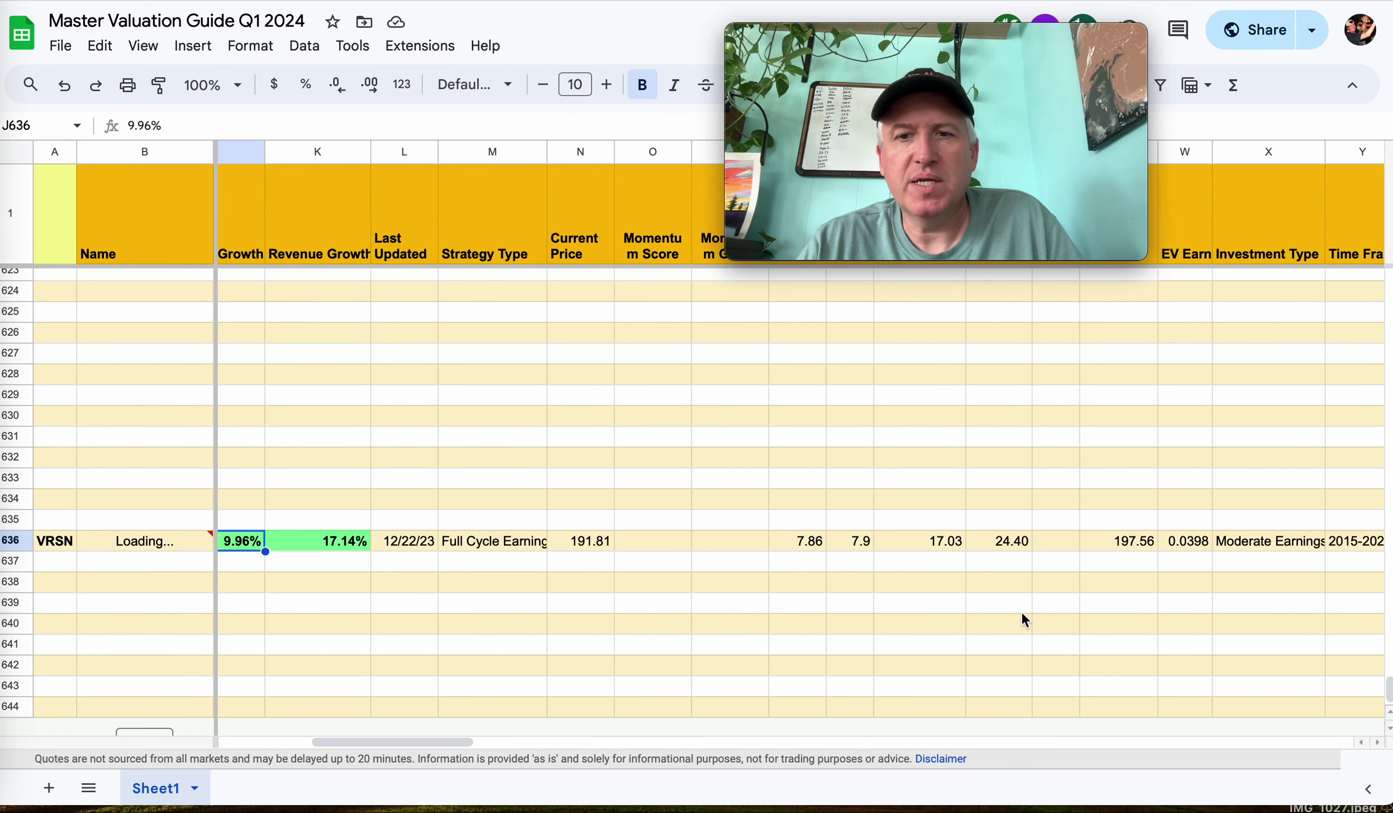
pyautogui.hscroll(2, 1022, 614)
pyautogui.scroll(1, 1021, 613)
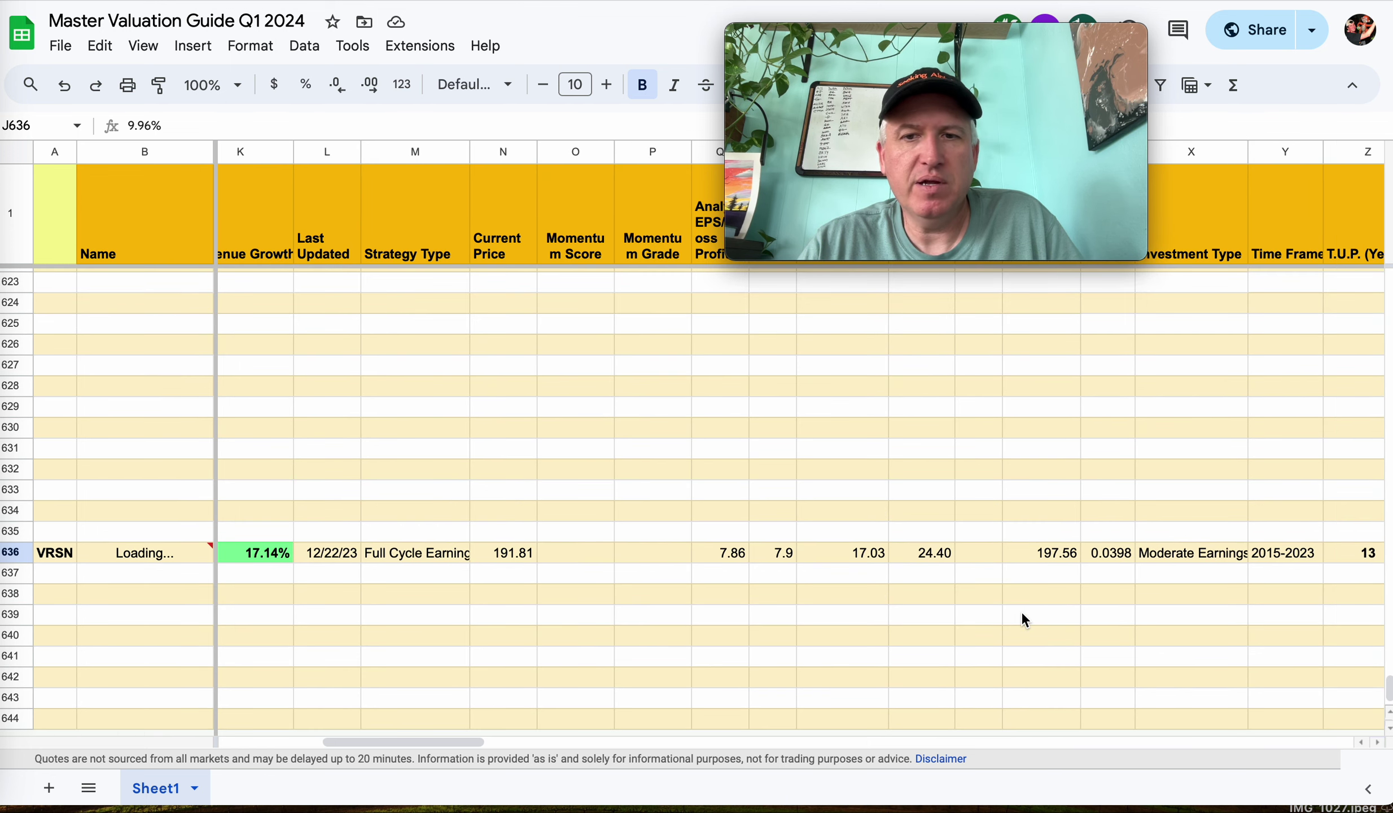
# - Review the formulas for current price 191.81 (N636) and debt-adjusted price 197.56 (V636)
pyautogui.click(524, 553)
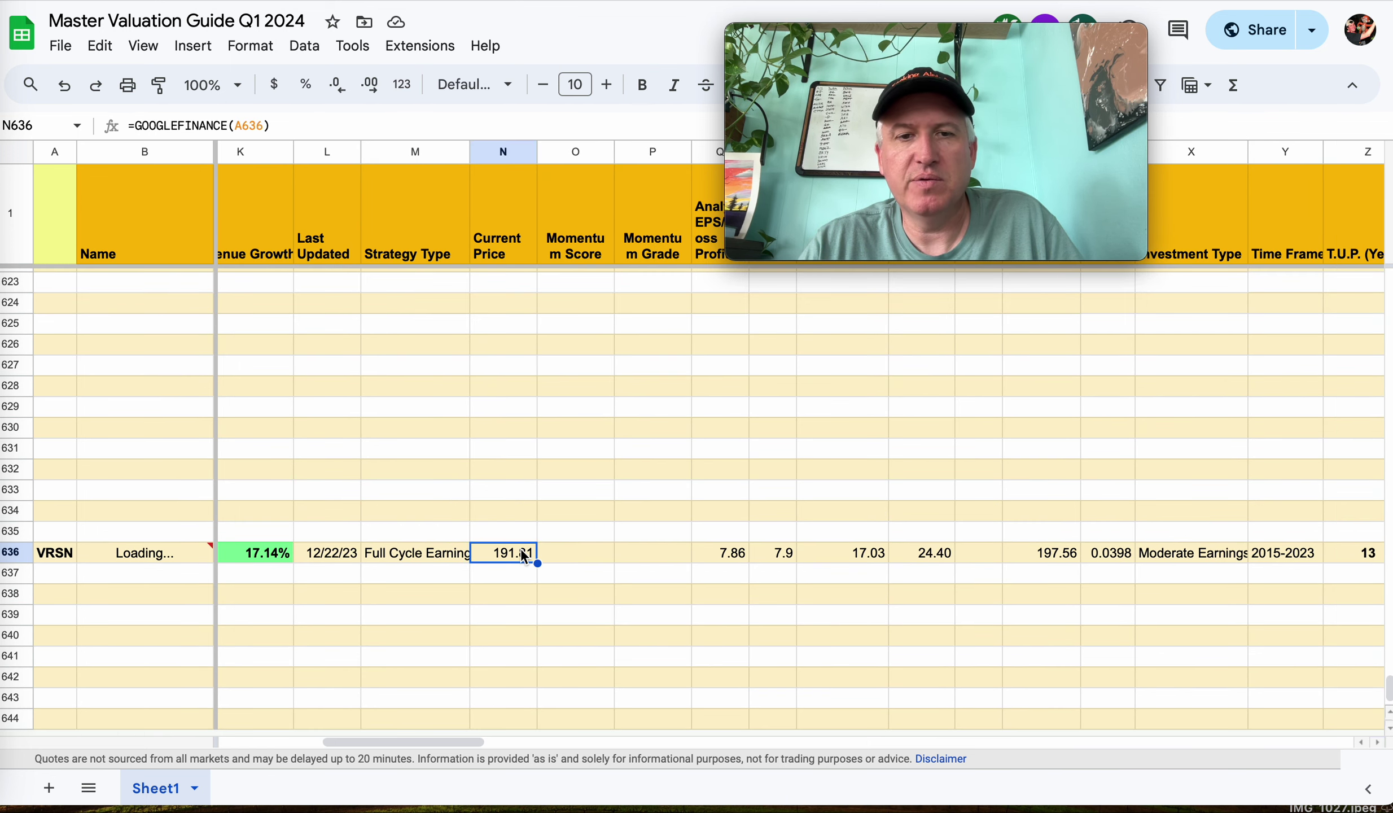
pyautogui.hscroll(-2, 604, 618)
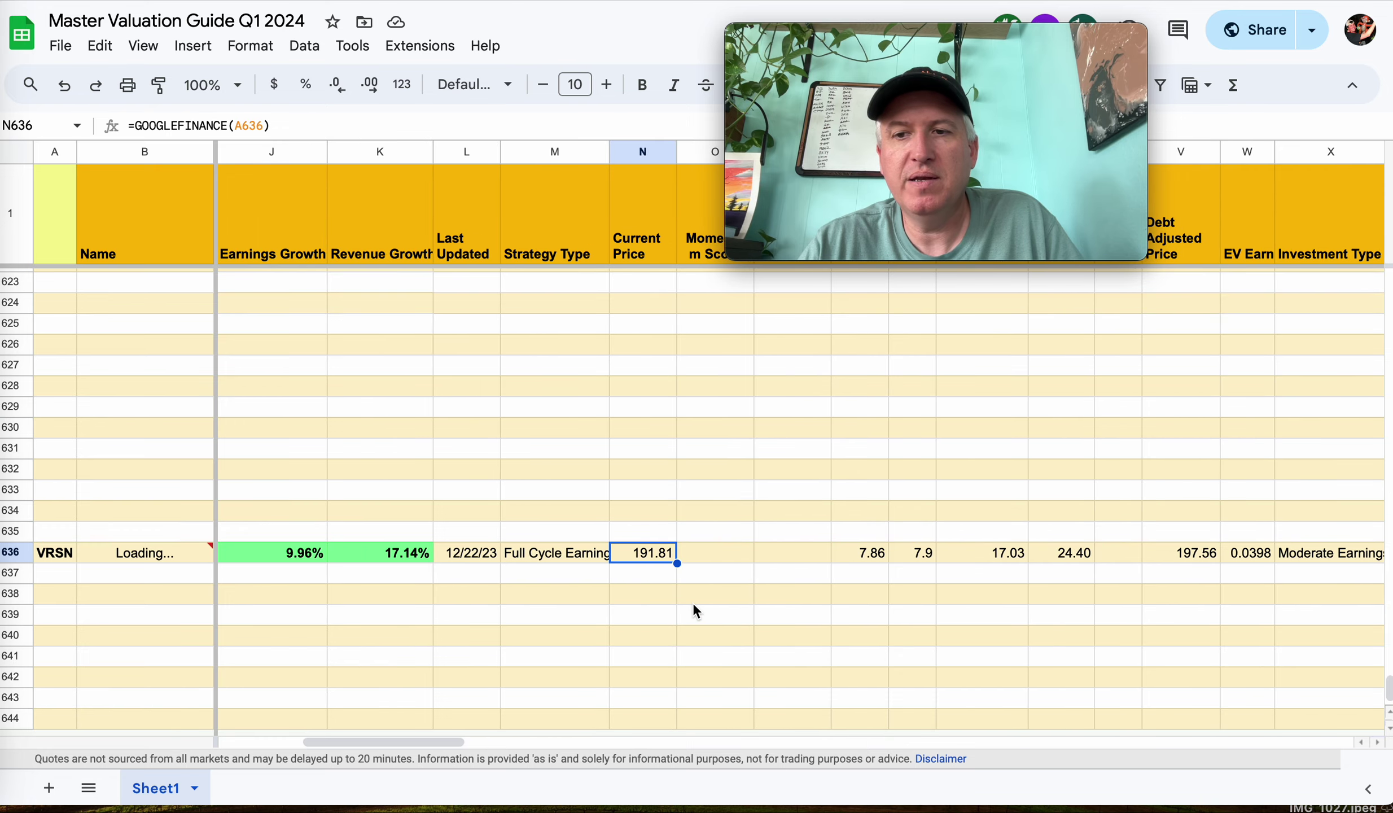
pyautogui.click(1205, 558)
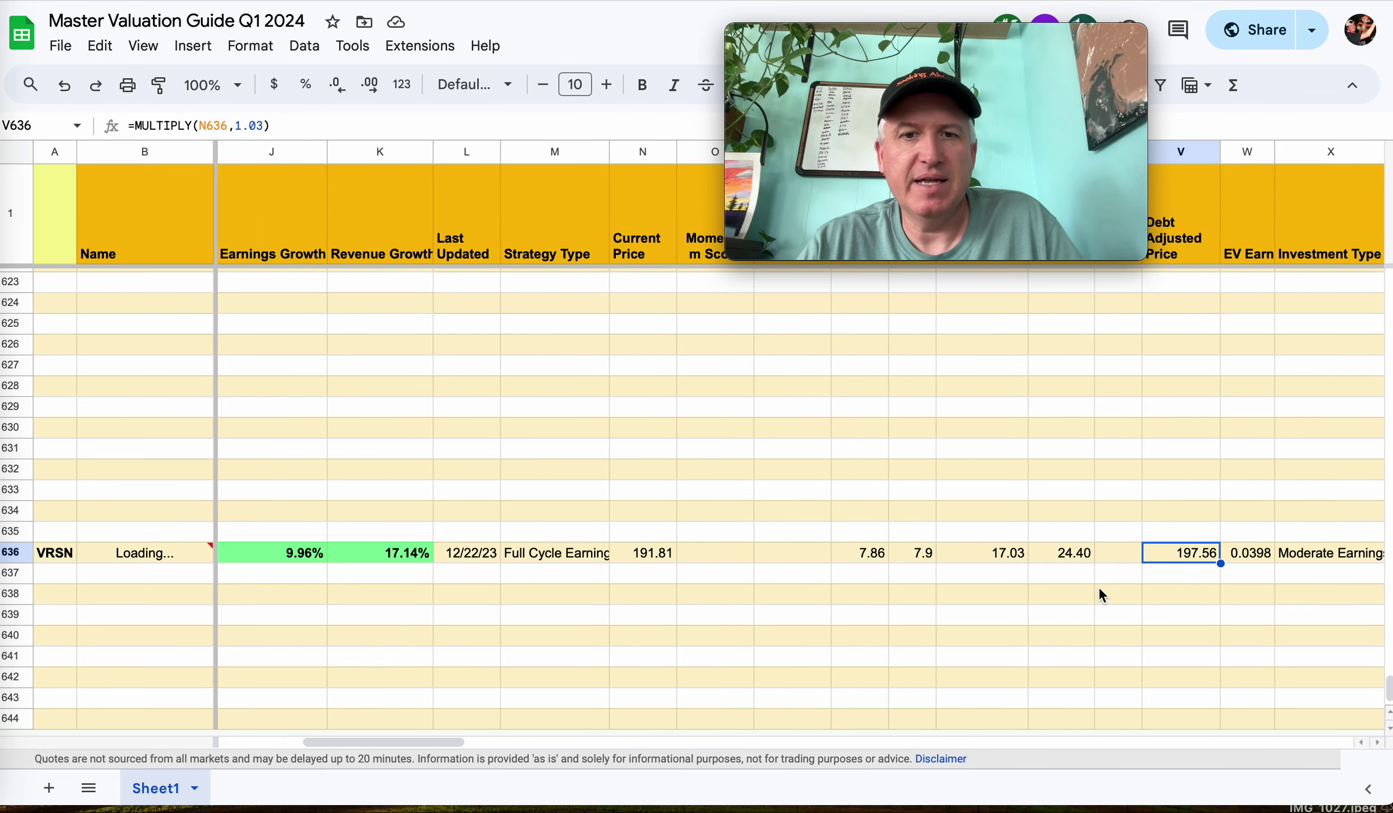
pyautogui.hscroll(1, 1099, 589)
pyautogui.hscroll(3, 1100, 592)
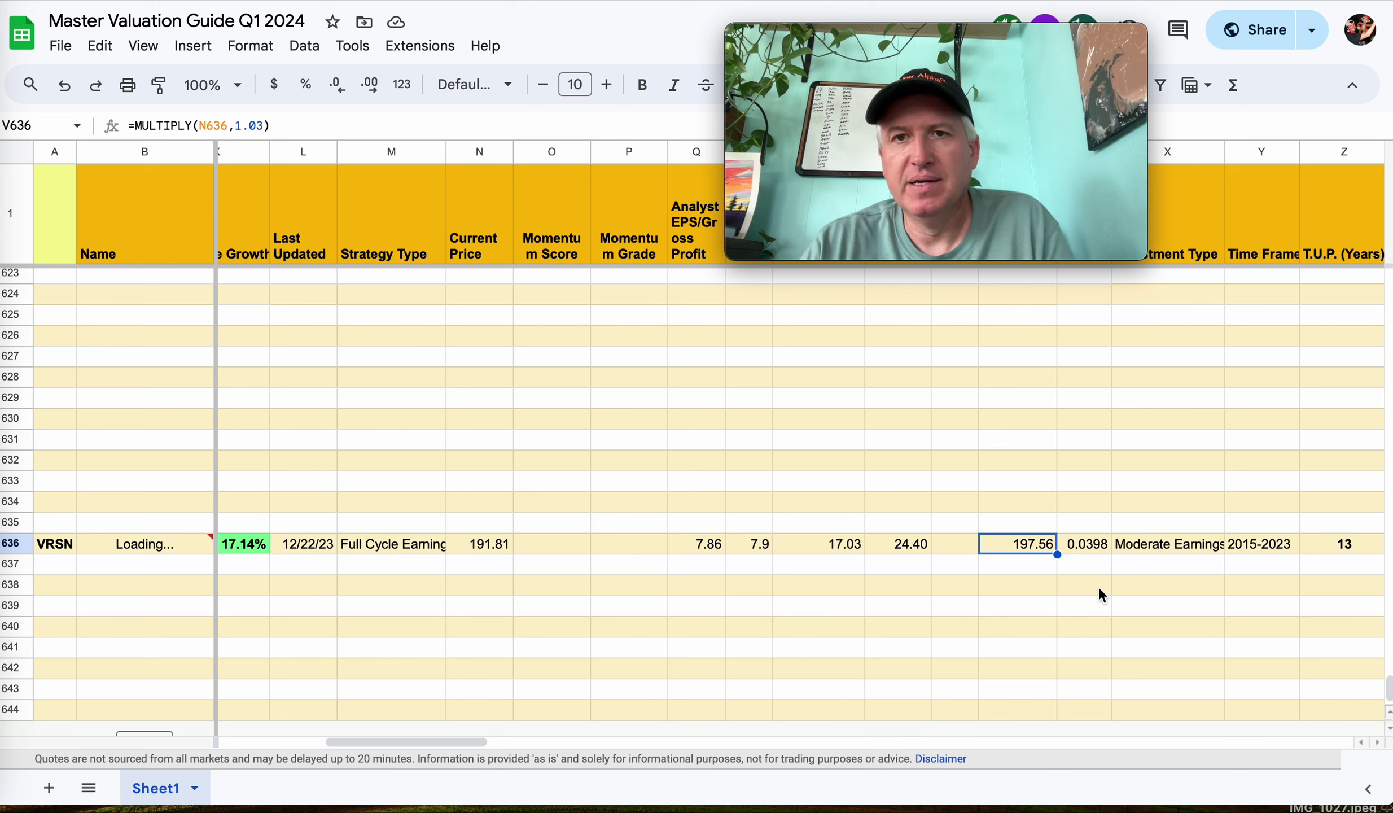
# - Inspect the $3.98 EY Adjusted calculation in W636
pyautogui.click(1098, 542)
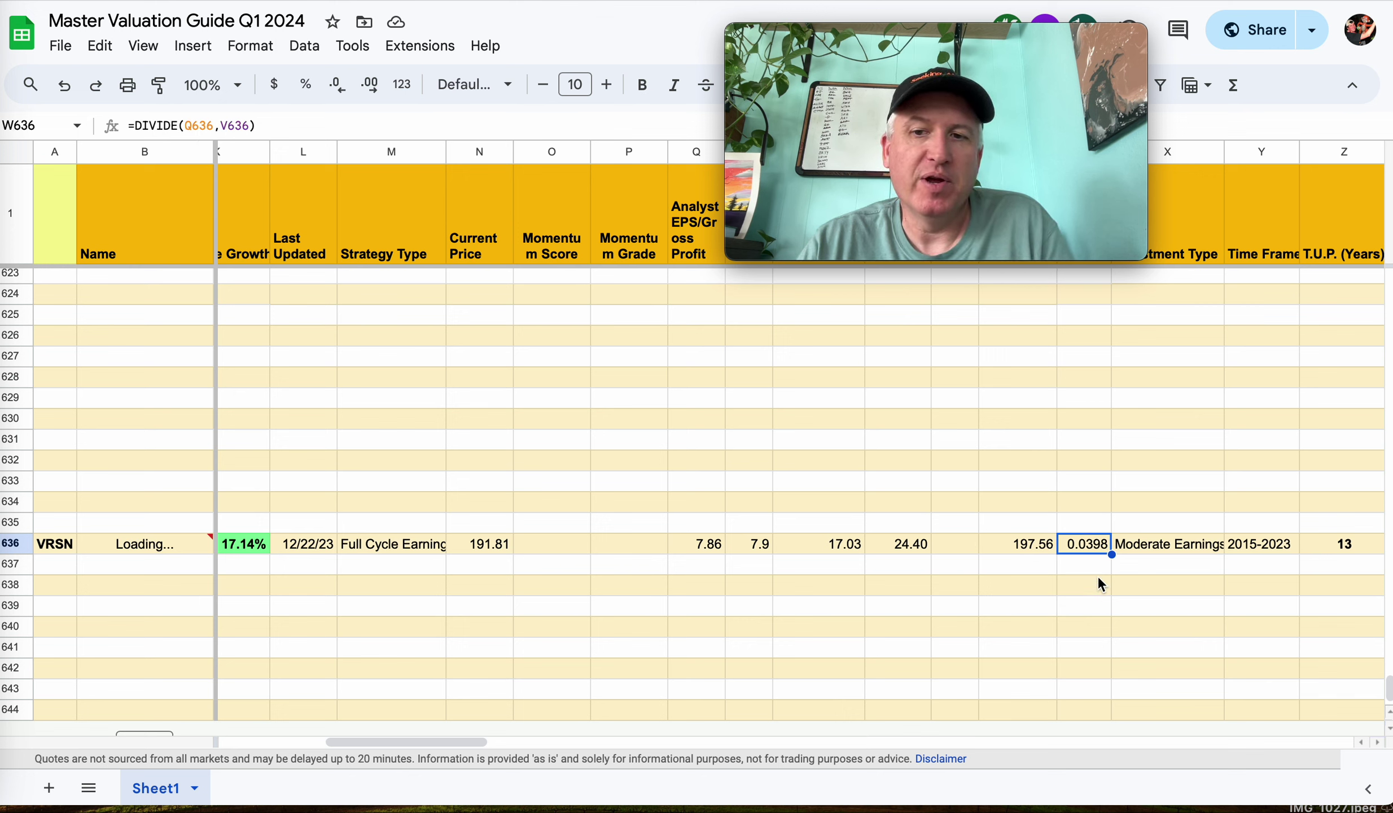
pyautogui.hscroll(5, 1100, 584)
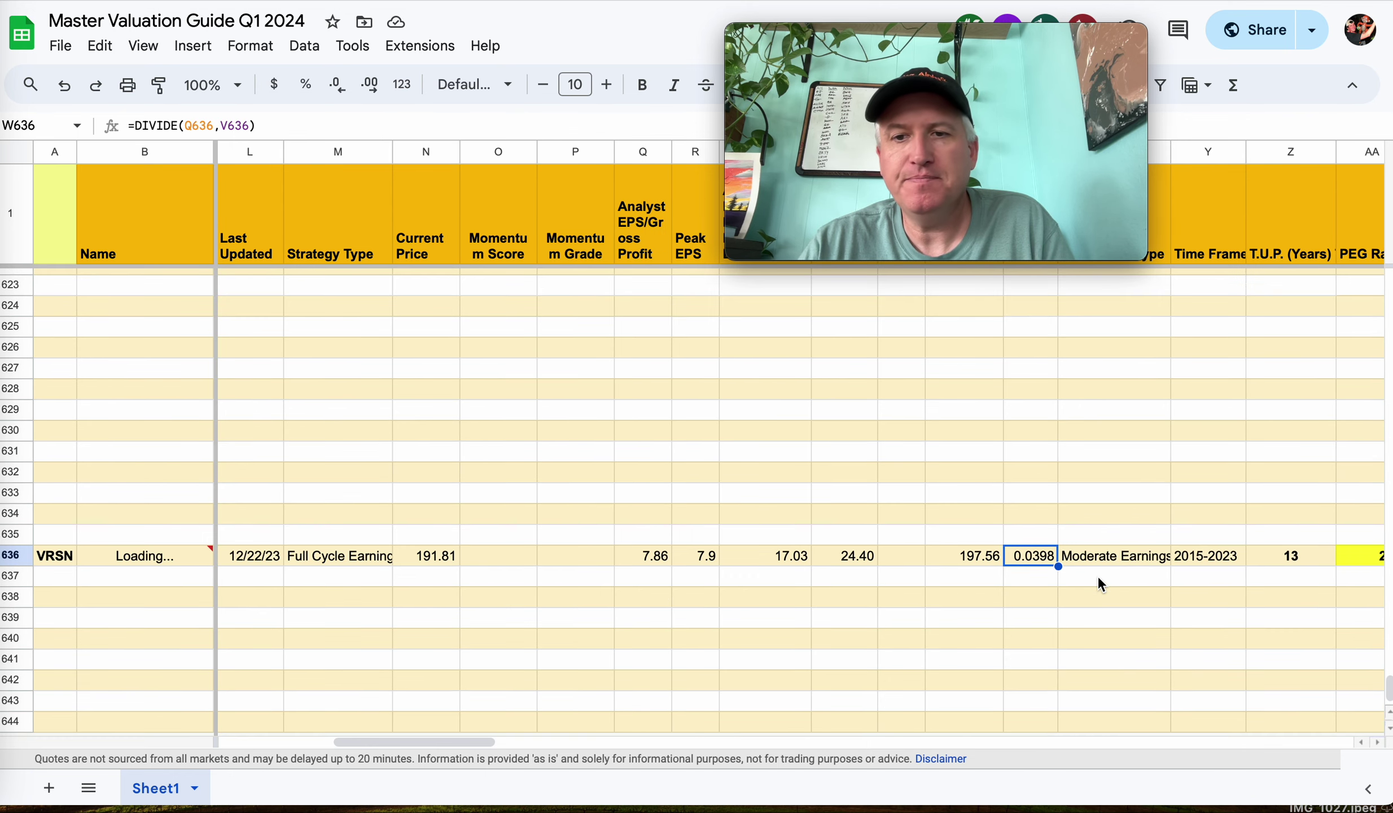
pyautogui.scroll(-1, 1101, 584)
pyautogui.hscroll(10, 1099, 578)
pyautogui.scroll(-1, 1099, 578)
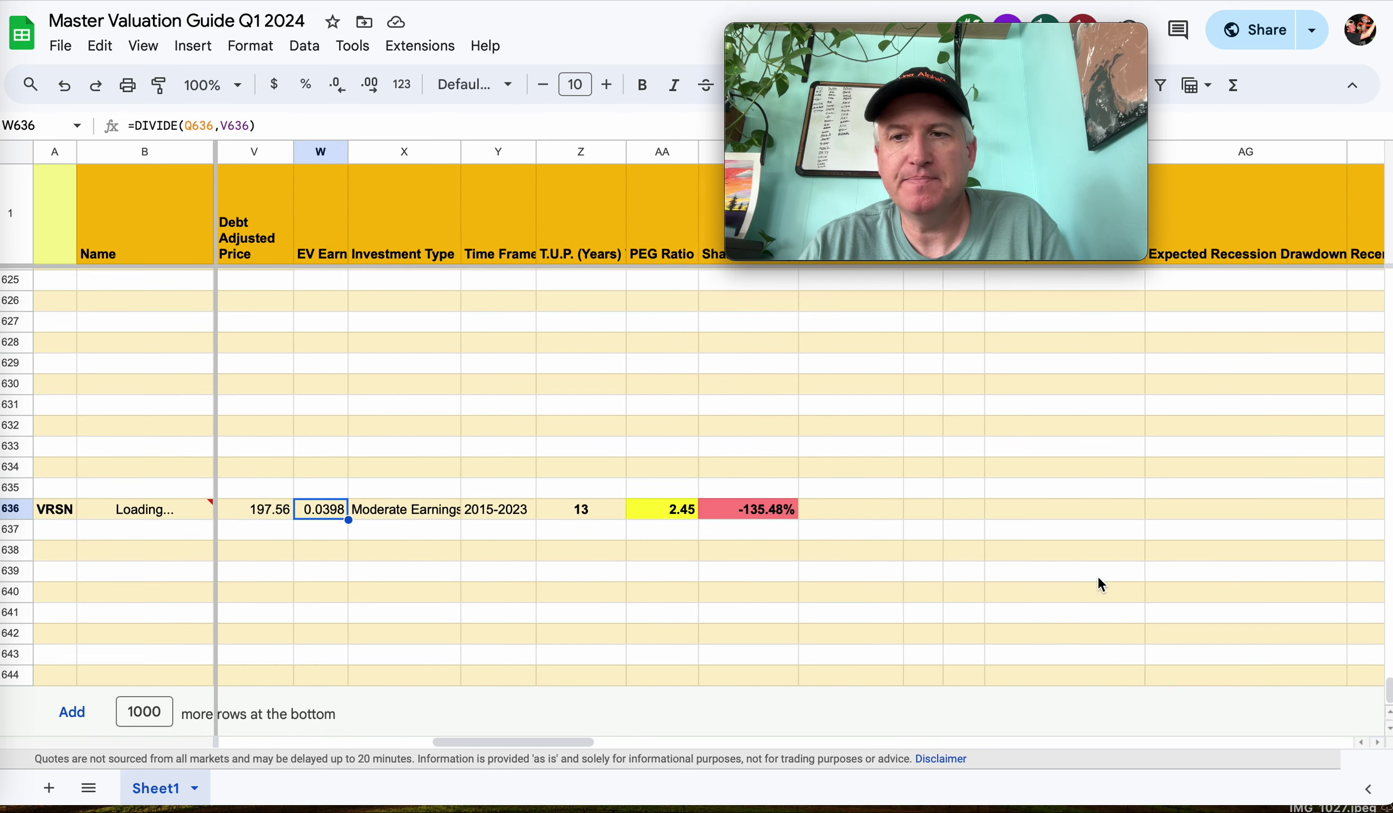
pyautogui.hscroll(5, 1098, 578)
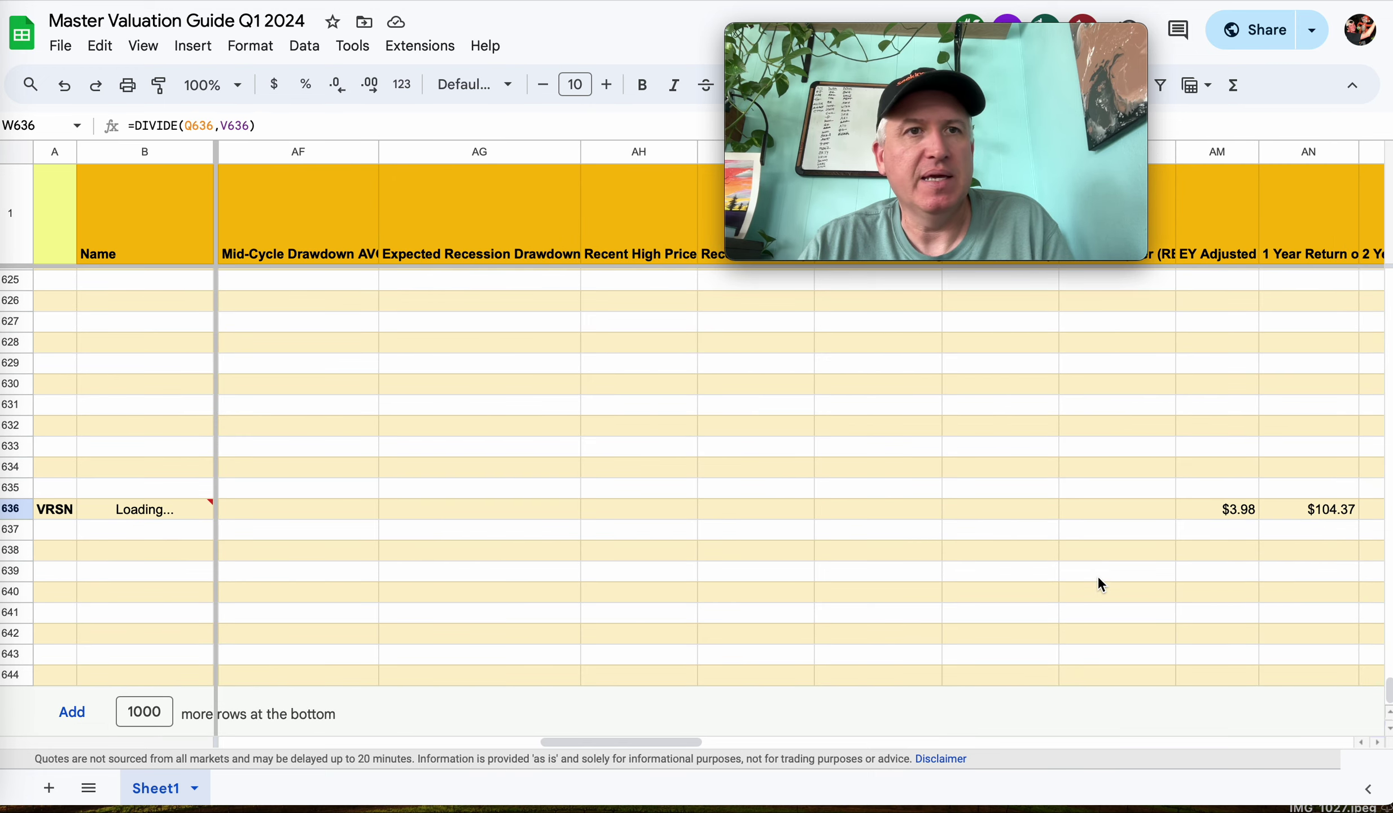
# - Glance at the FAST Graphs chart, then view VRSN's yearly returns from $104.37 to $126.69
pyautogui.click(175, 2)
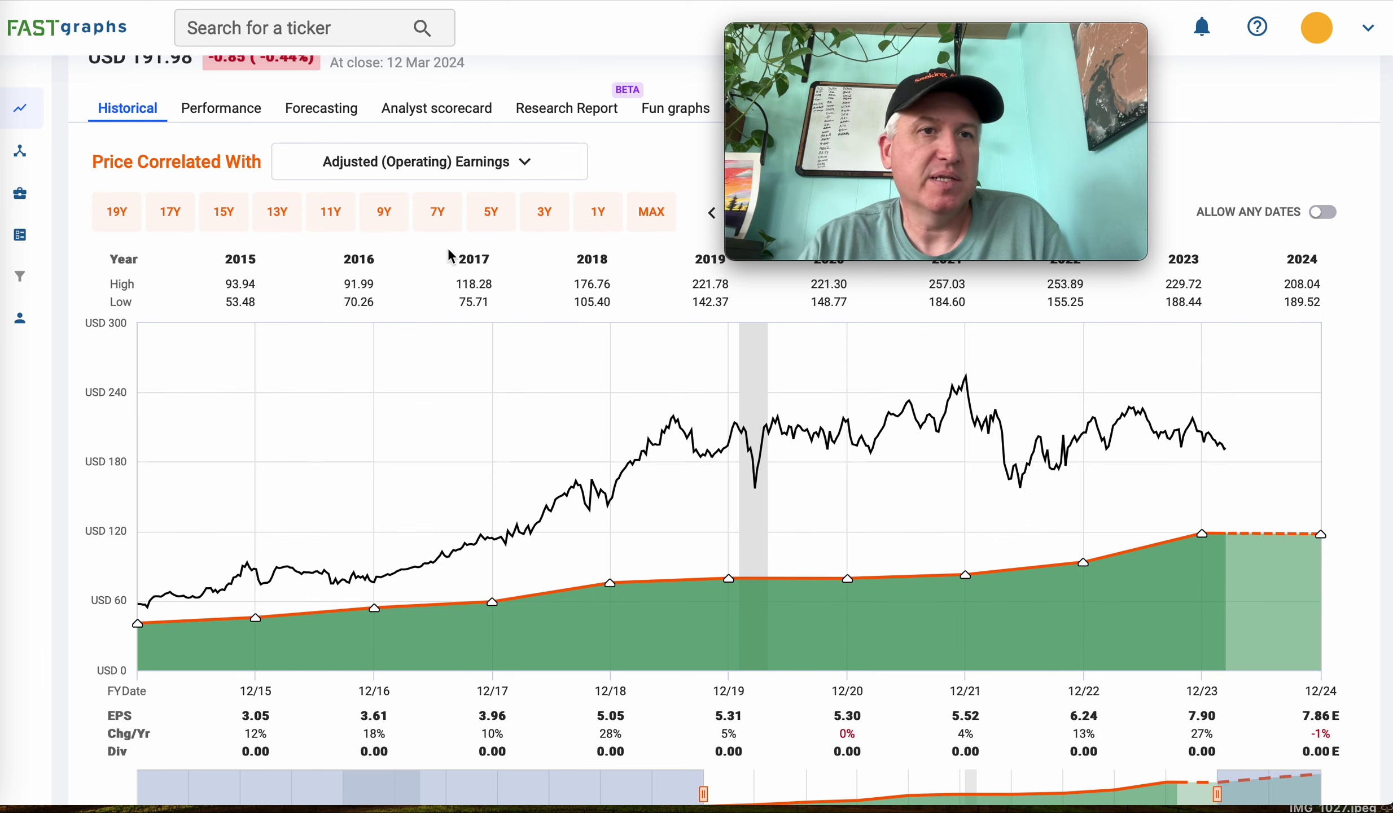
pyautogui.click(80, 3)
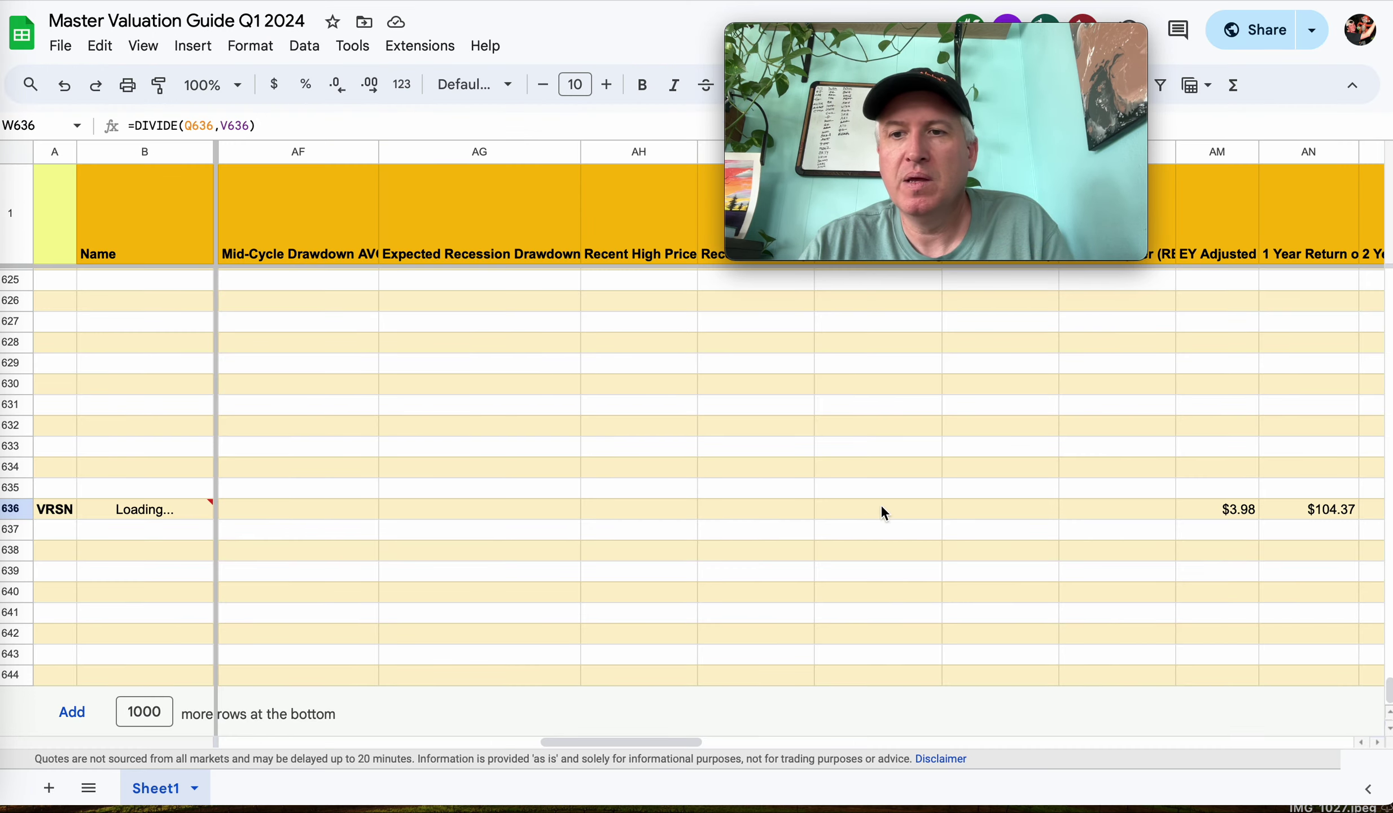
pyautogui.hscroll(5, 1160, 530)
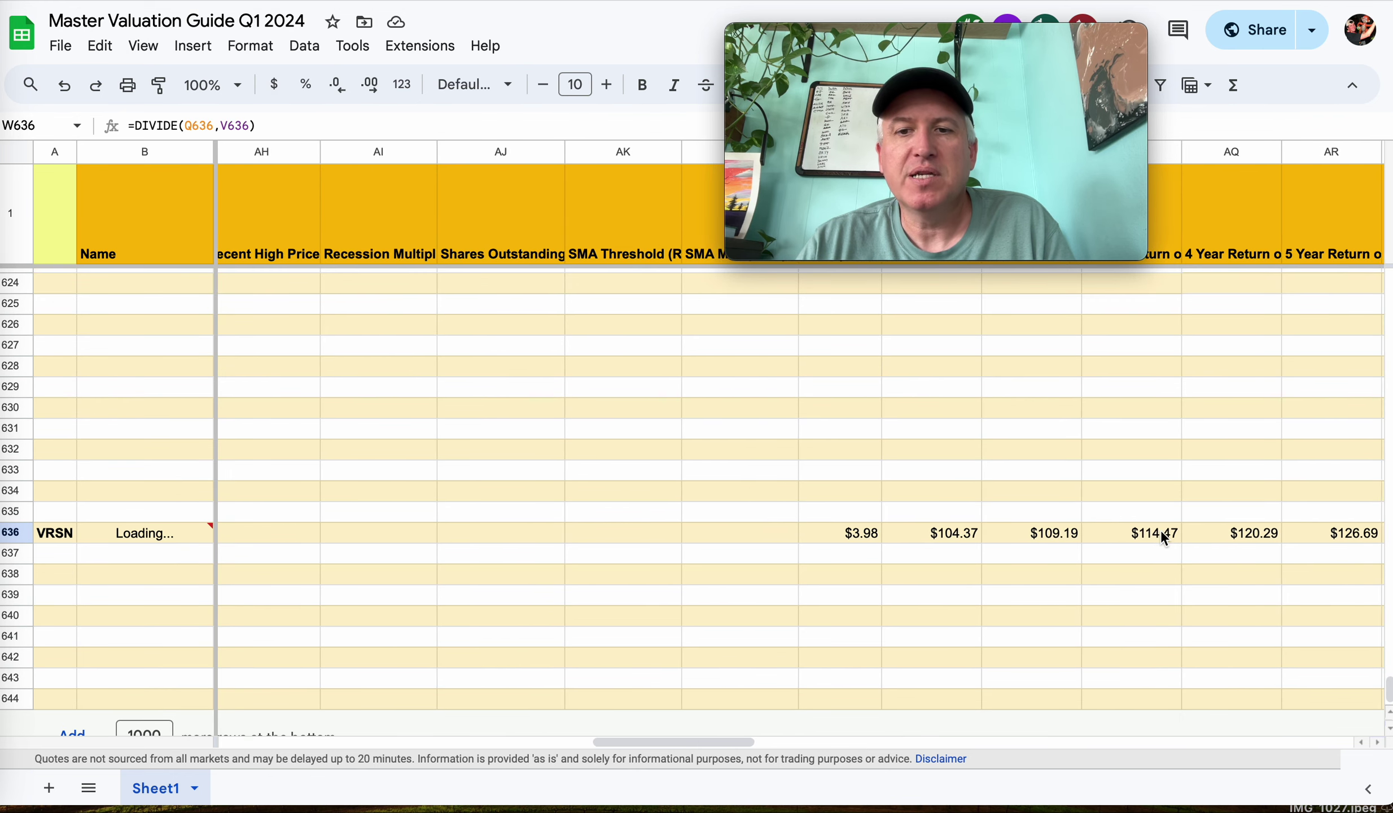
pyautogui.hscroll(1, 1163, 537)
pyautogui.click(847, 544)
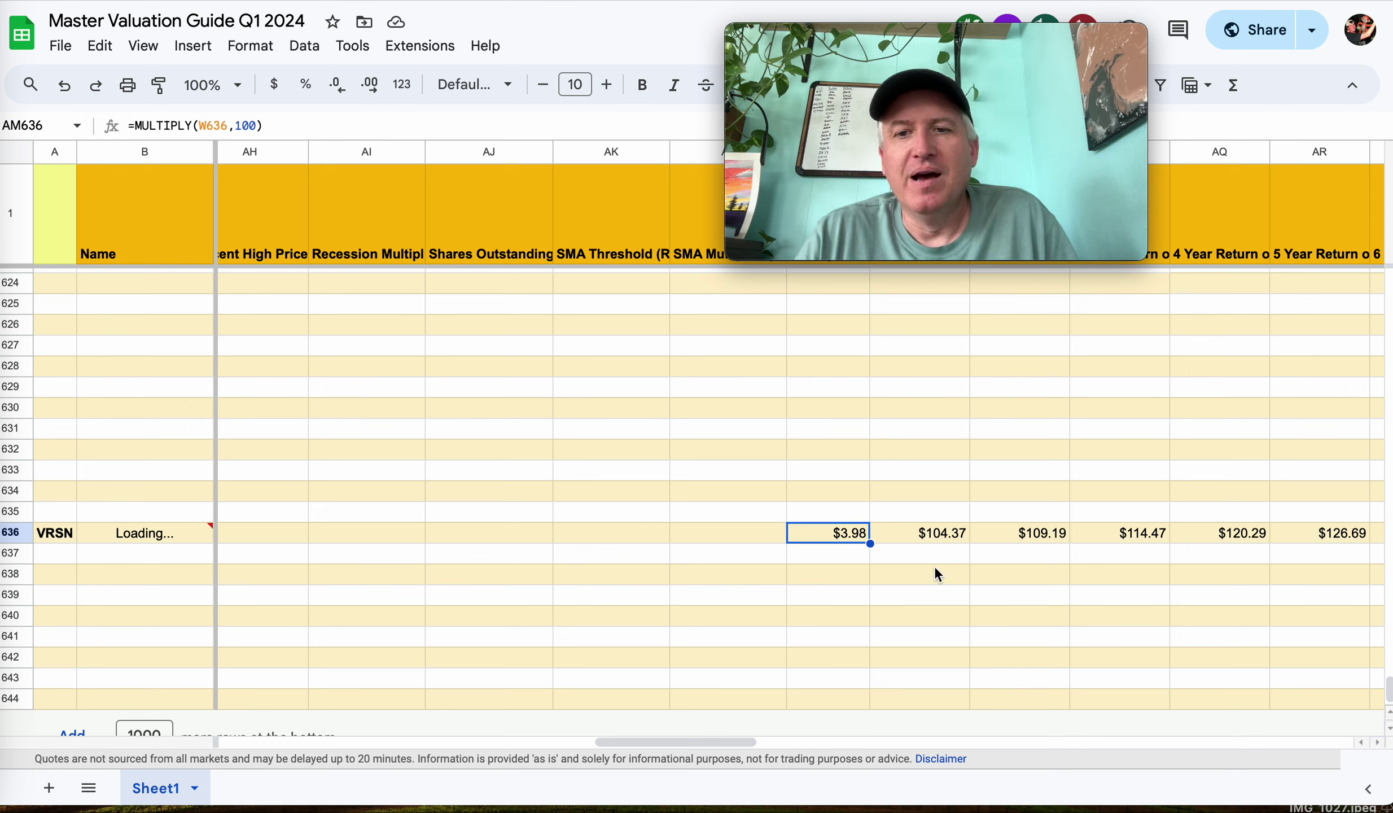
pyautogui.click(940, 534)
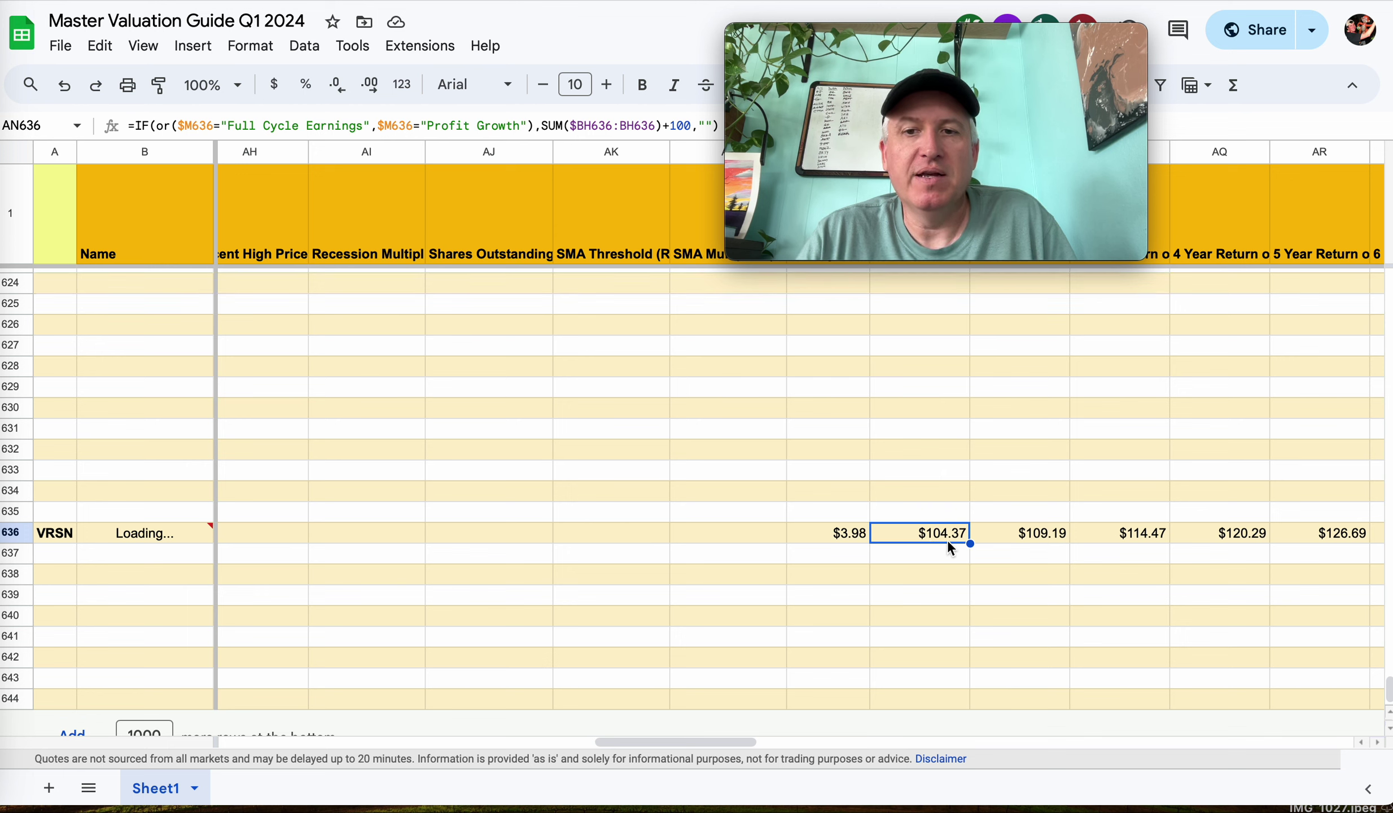
pyautogui.click(1035, 537)
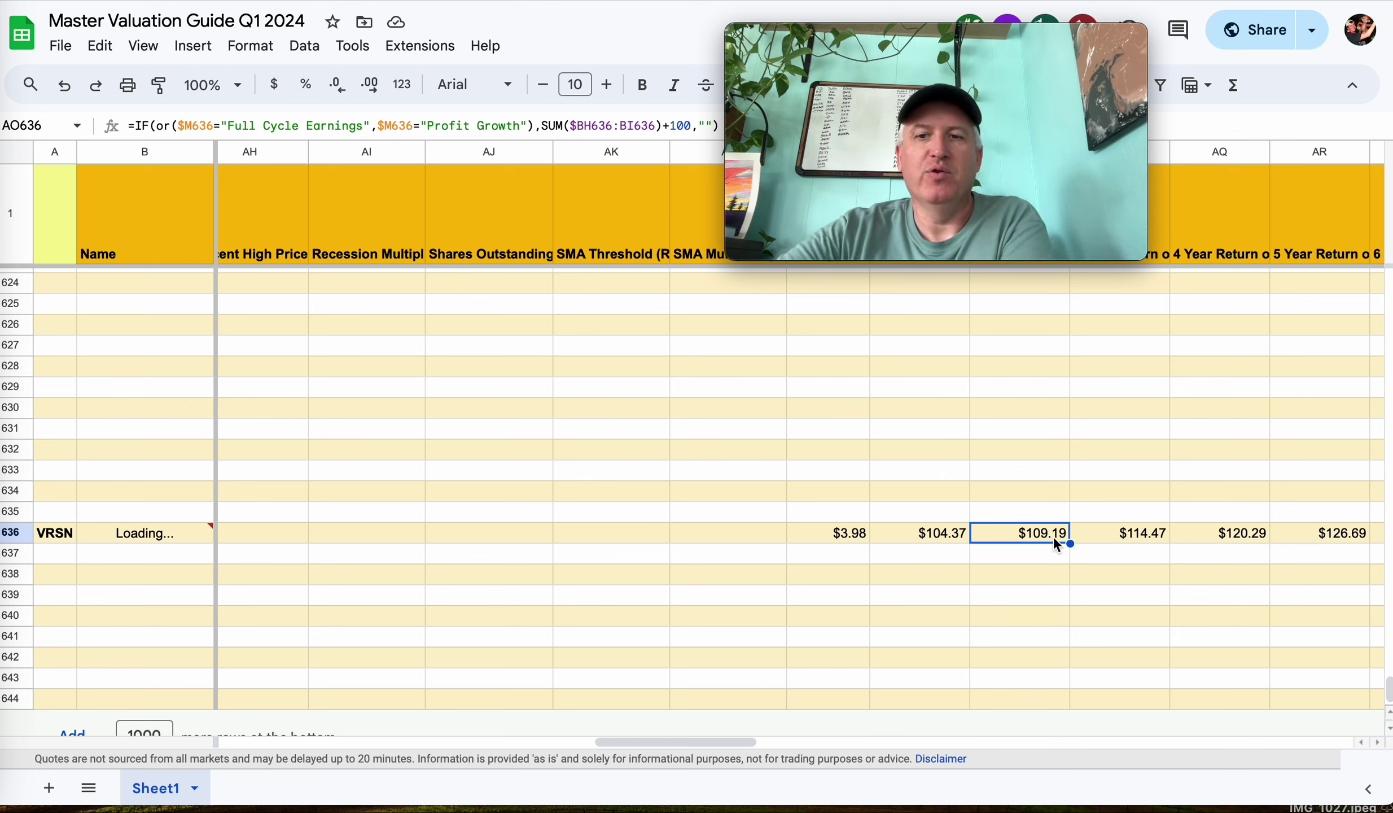
pyautogui.hscroll(5, 1138, 594)
pyautogui.scroll(-1, 1138, 595)
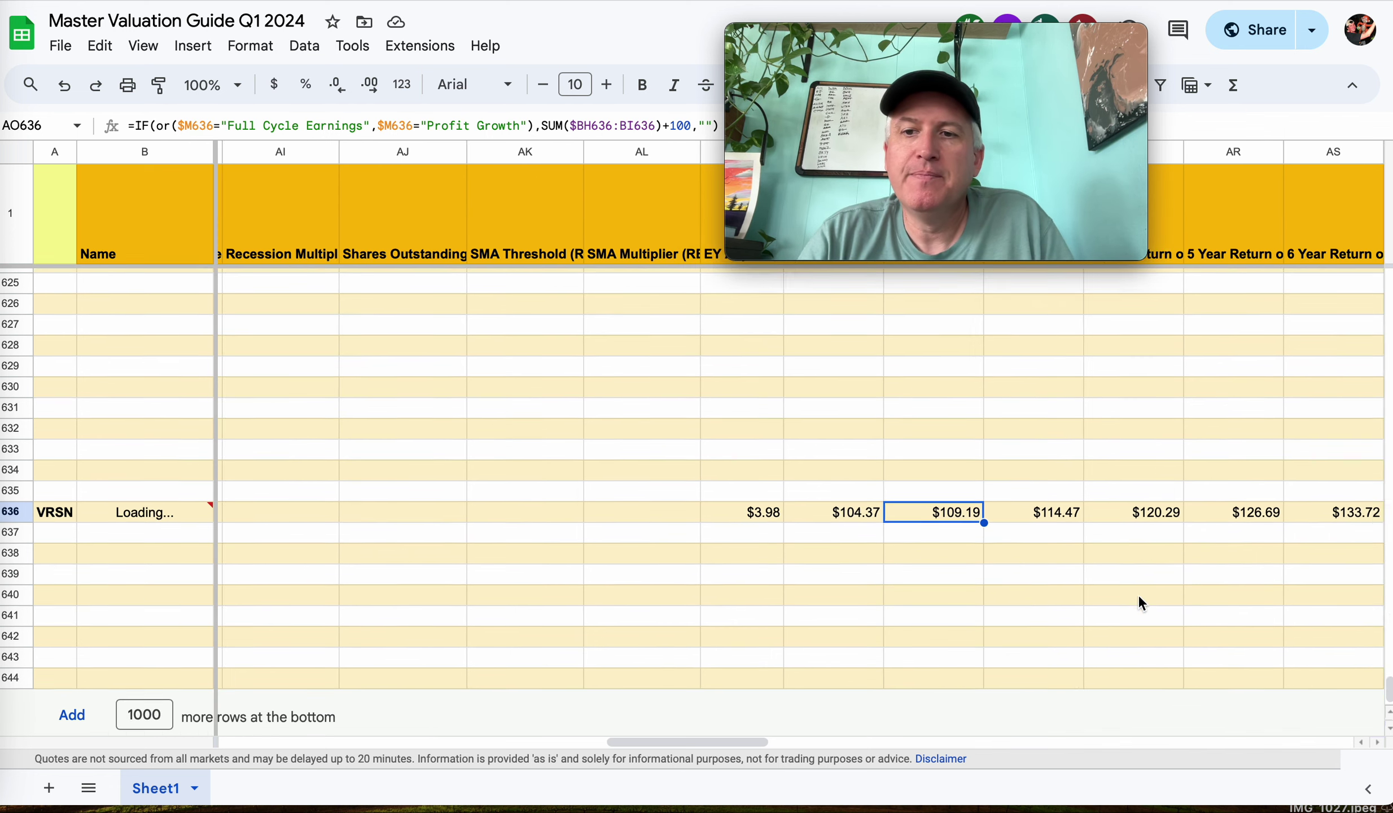
pyautogui.hscroll(3, 1138, 594)
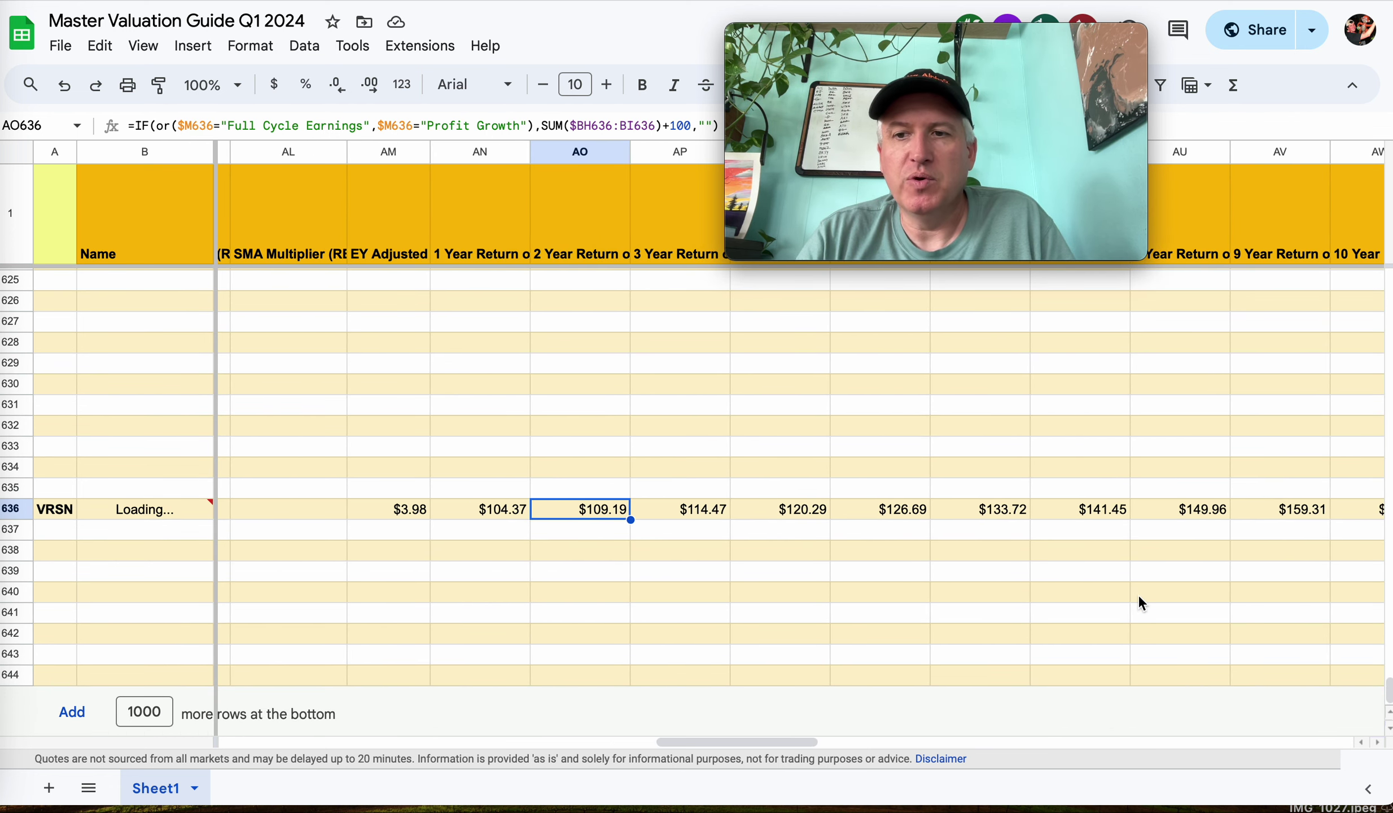
pyautogui.hscroll(2, 1140, 602)
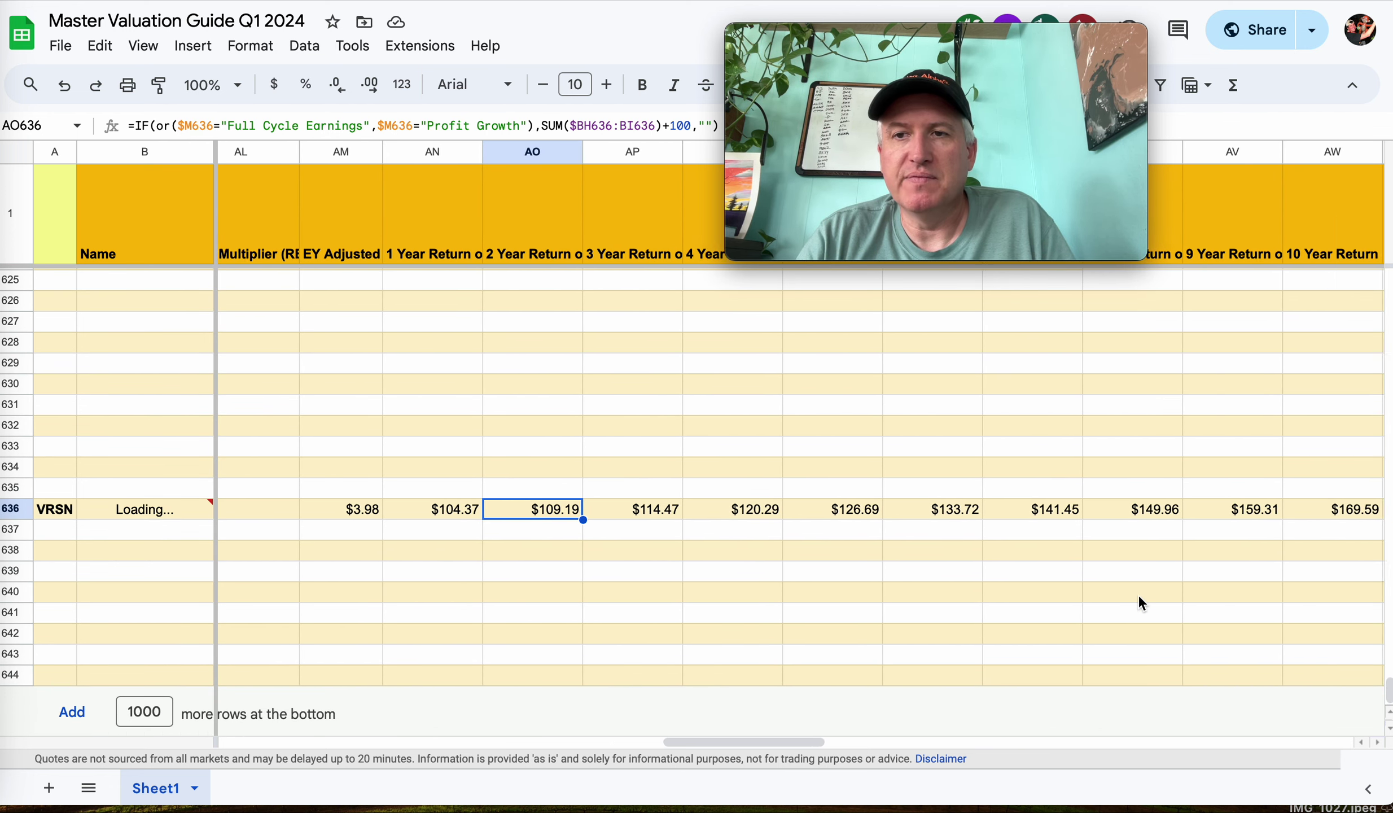
pyautogui.click(1329, 511)
pyautogui.hscroll(1, 1137, 593)
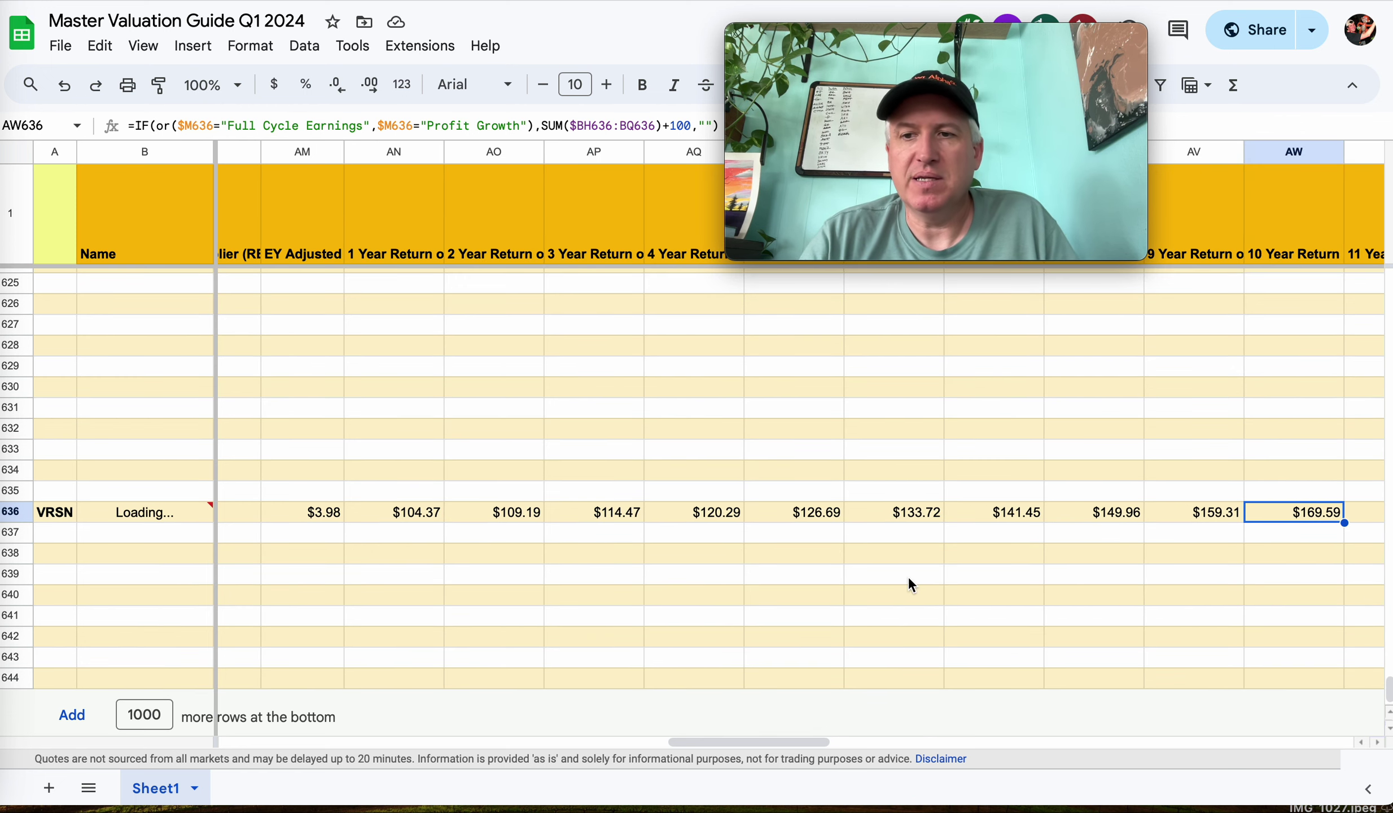
pyautogui.hscroll(-10, 908, 582)
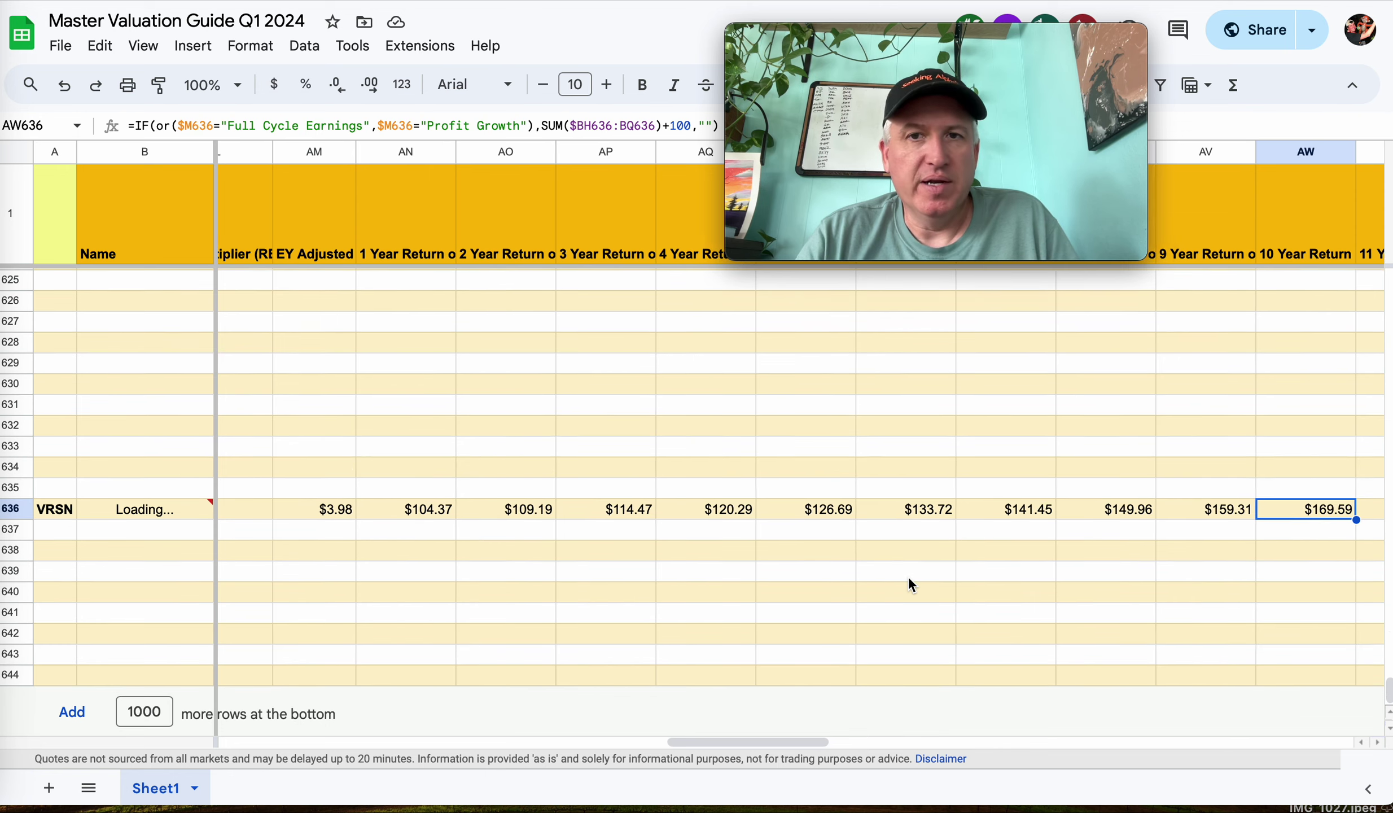
# - Check I636's 5.43% CAGR formula =(AW636/100)^(1/10)-1
pyautogui.hscroll(-10, 909, 580)
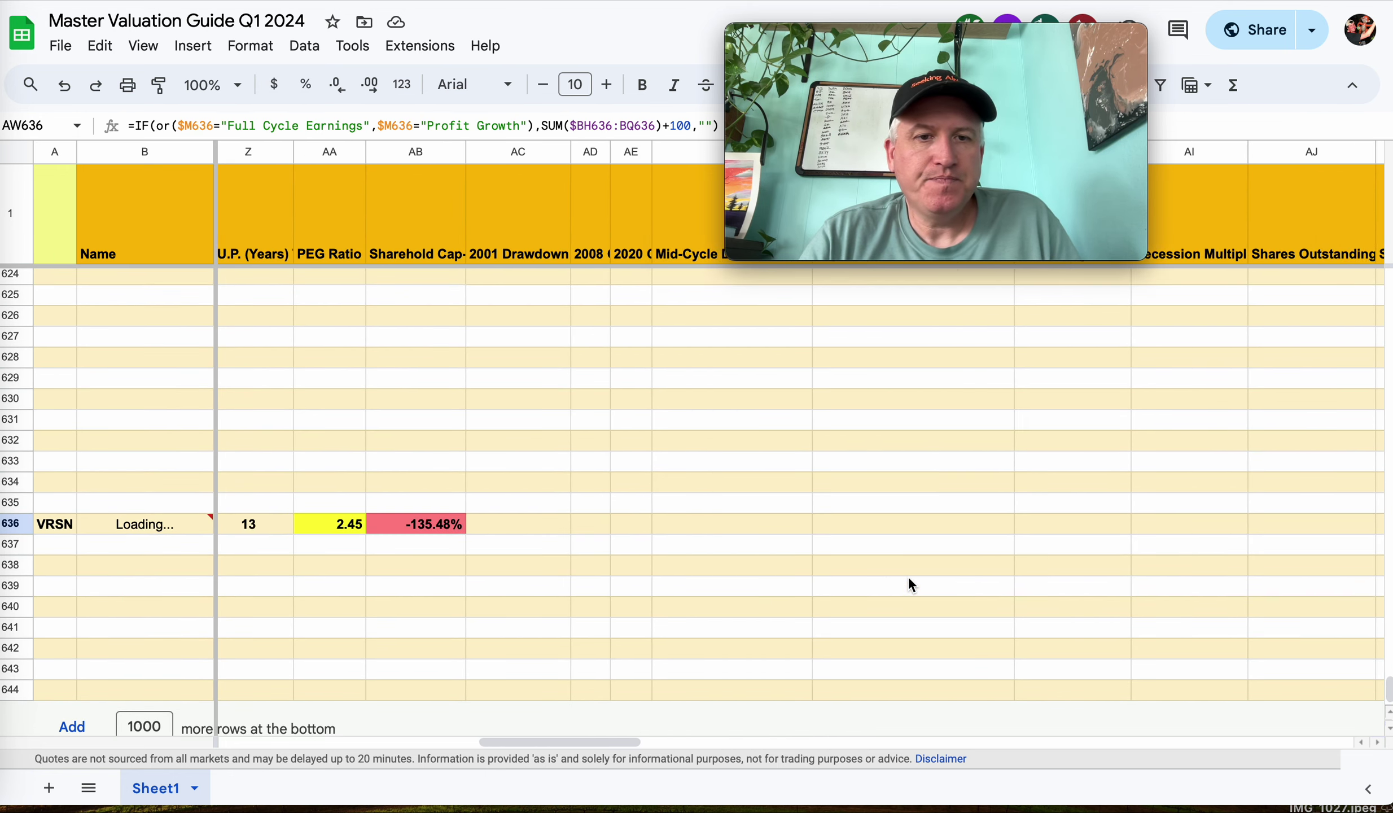
pyautogui.hscroll(-10, 910, 585)
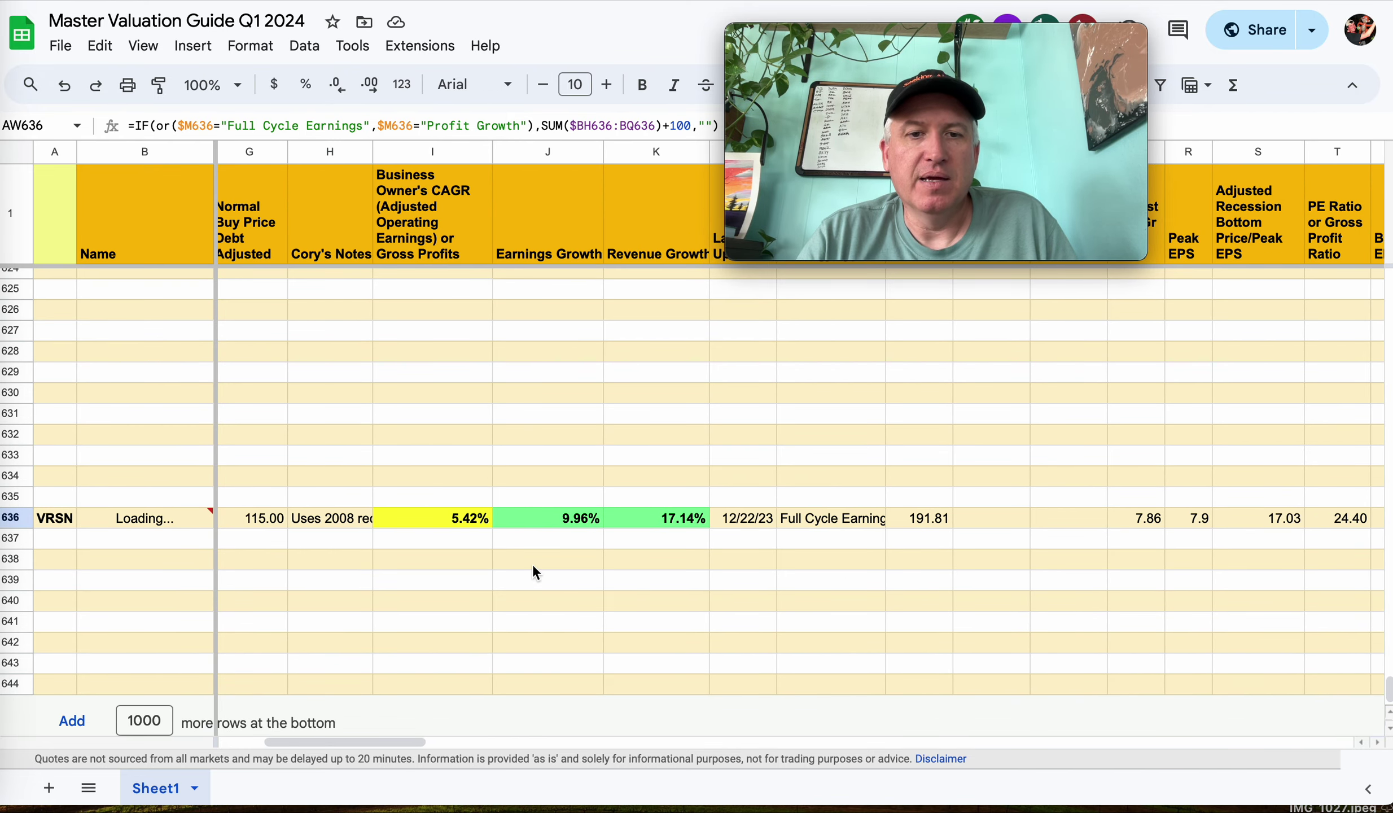
pyautogui.click(434, 519)
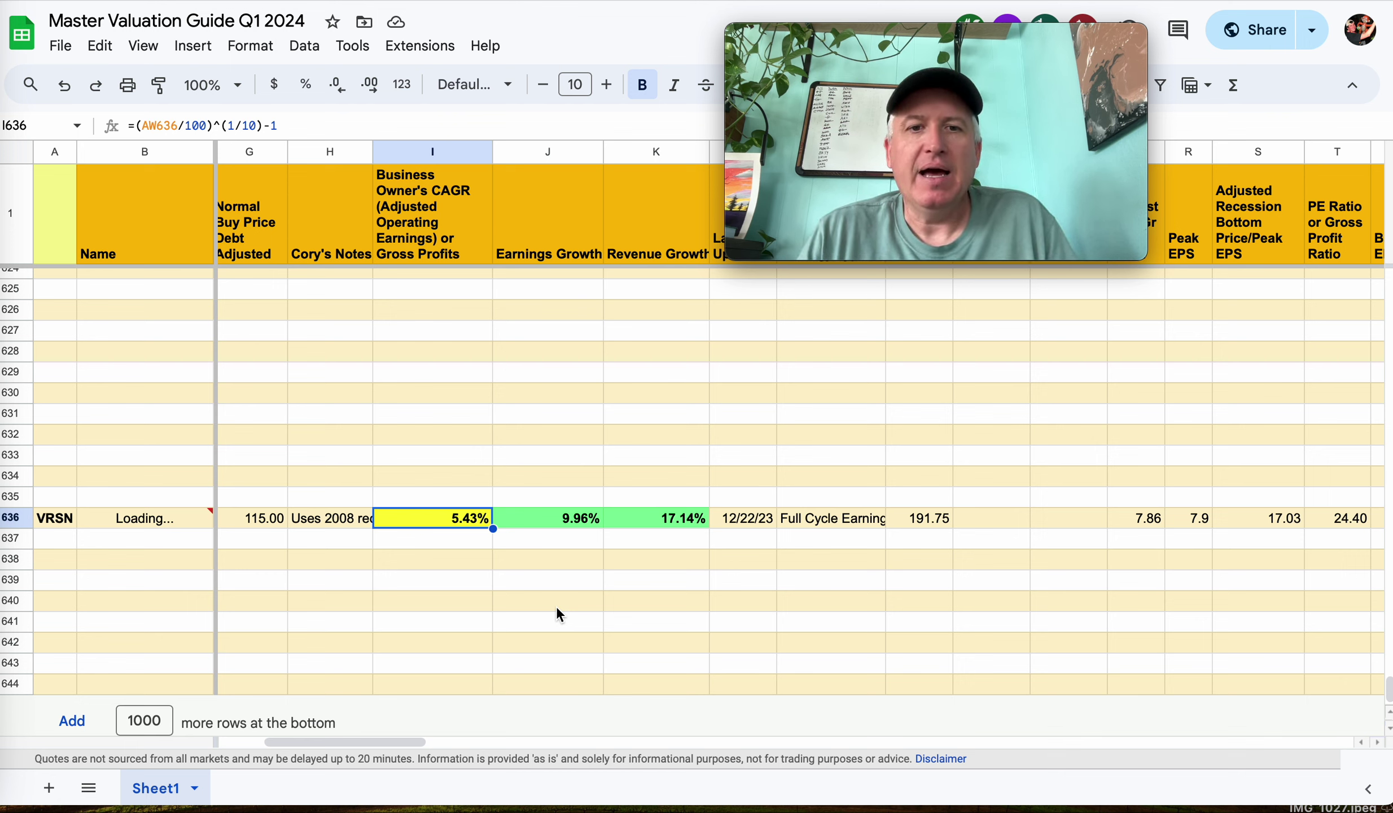
pyautogui.click(559, 614)
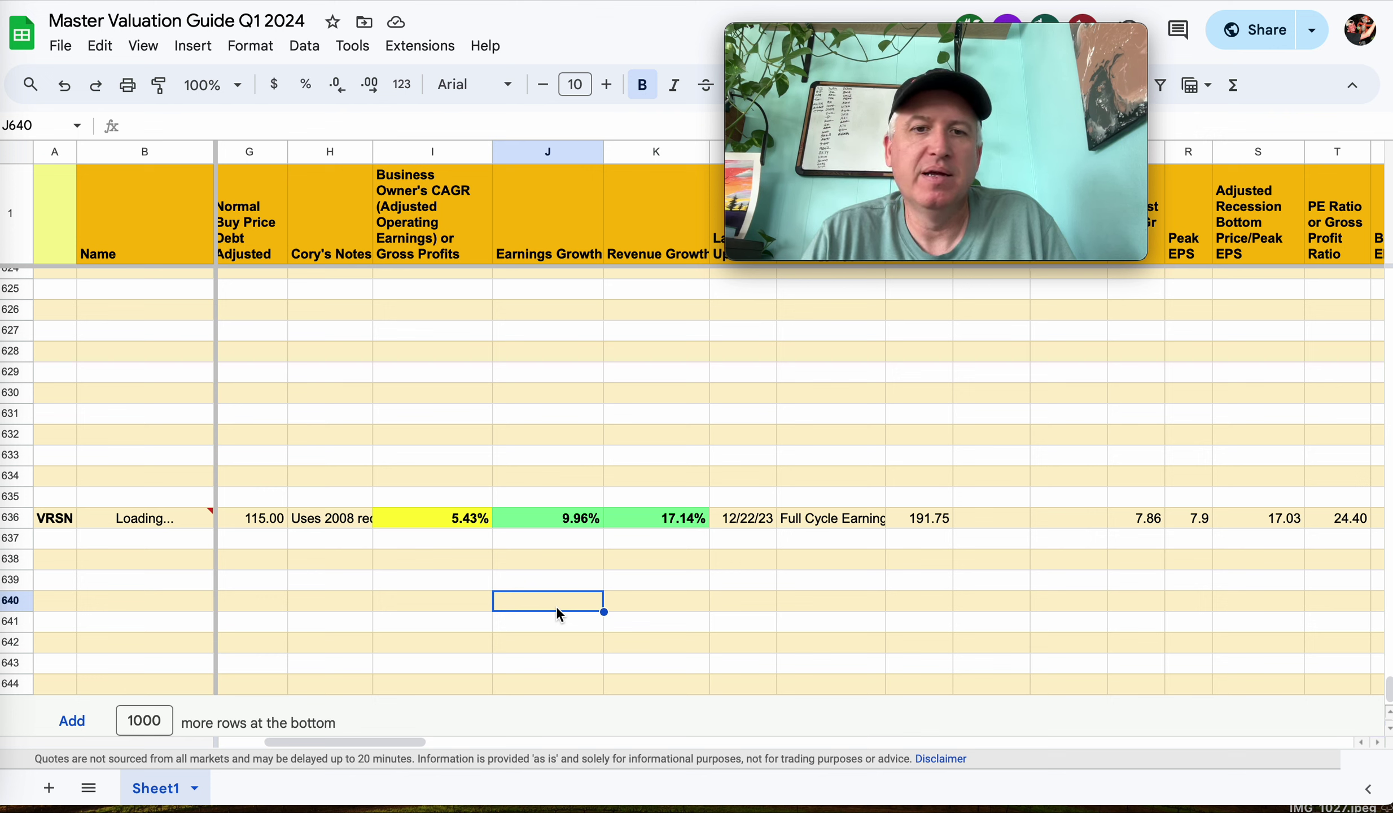
pyautogui.click(538, 558)
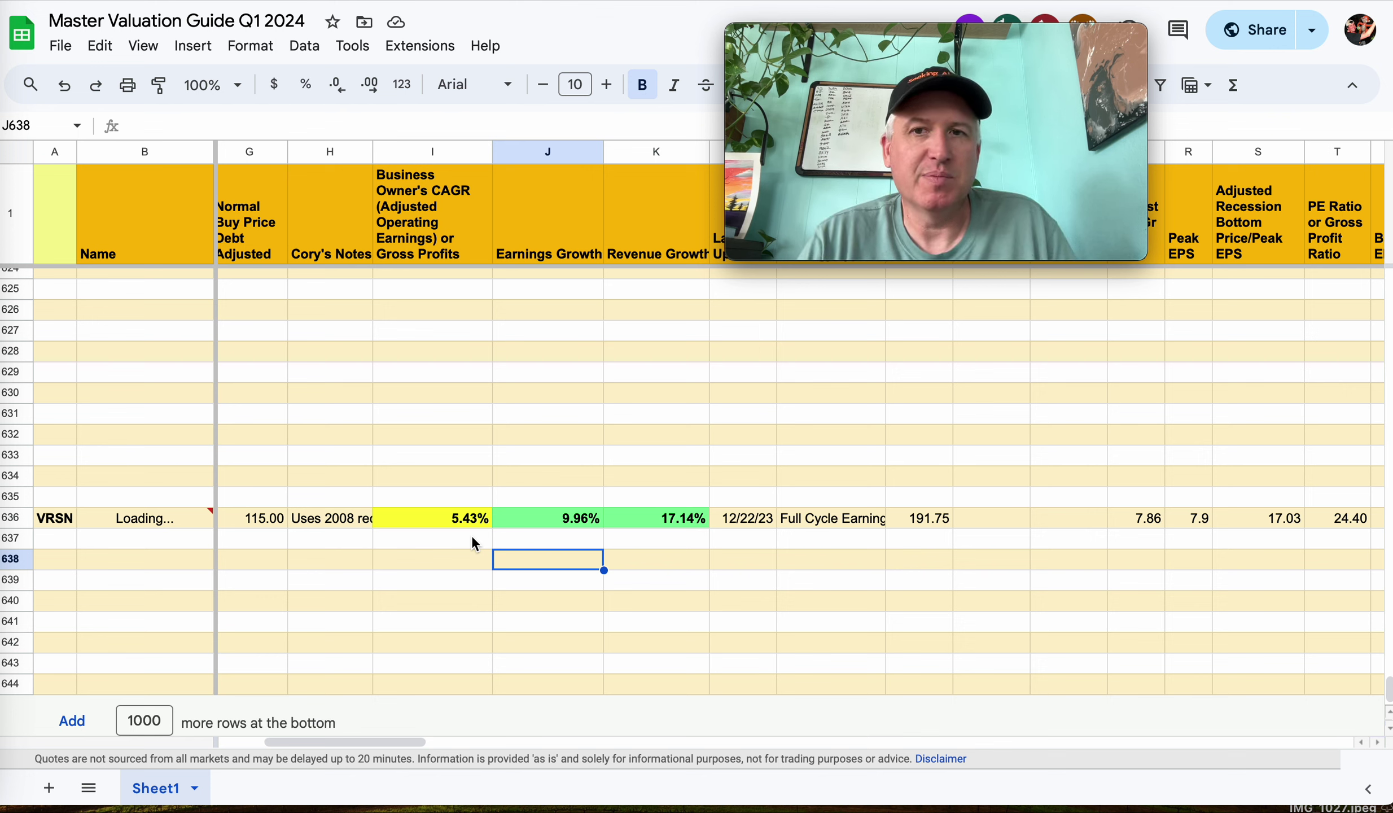
pyautogui.click(473, 517)
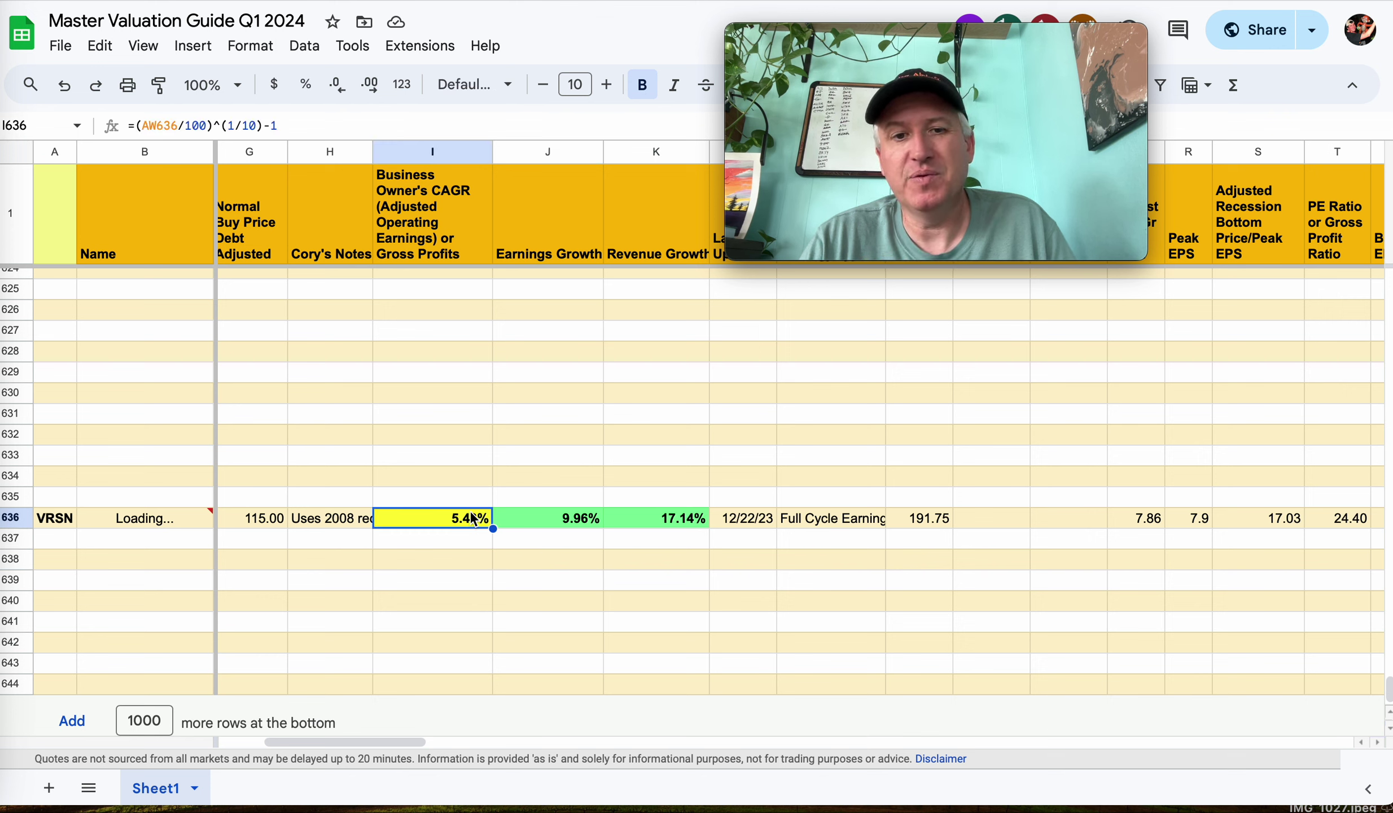
pyautogui.click(479, 541)
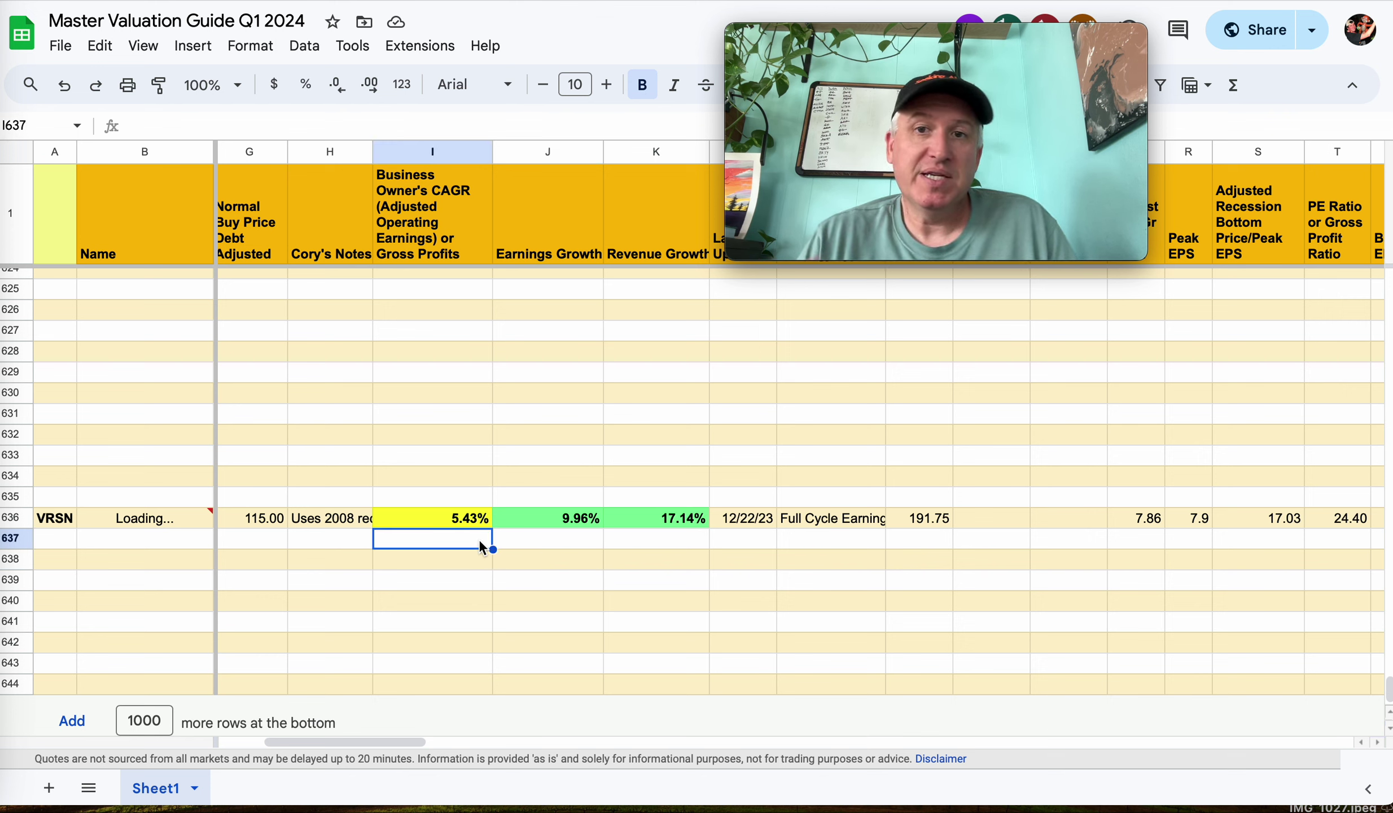